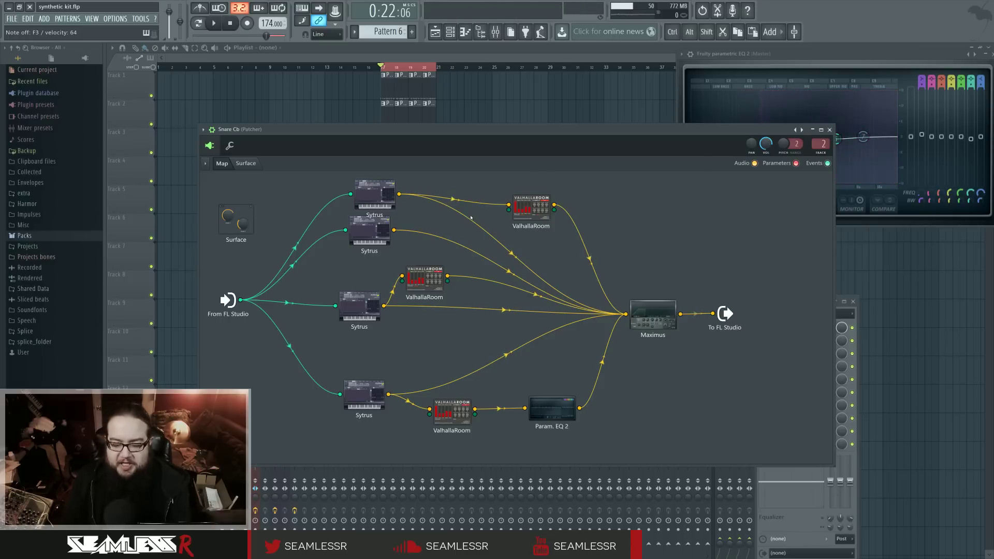
# Step: Show the playlist and play back the four-bar drum loop of patterns starting at bar 17, stopping it after listening
pyautogui.moveTo(552, 131); pyautogui.dragTo(588, 149)
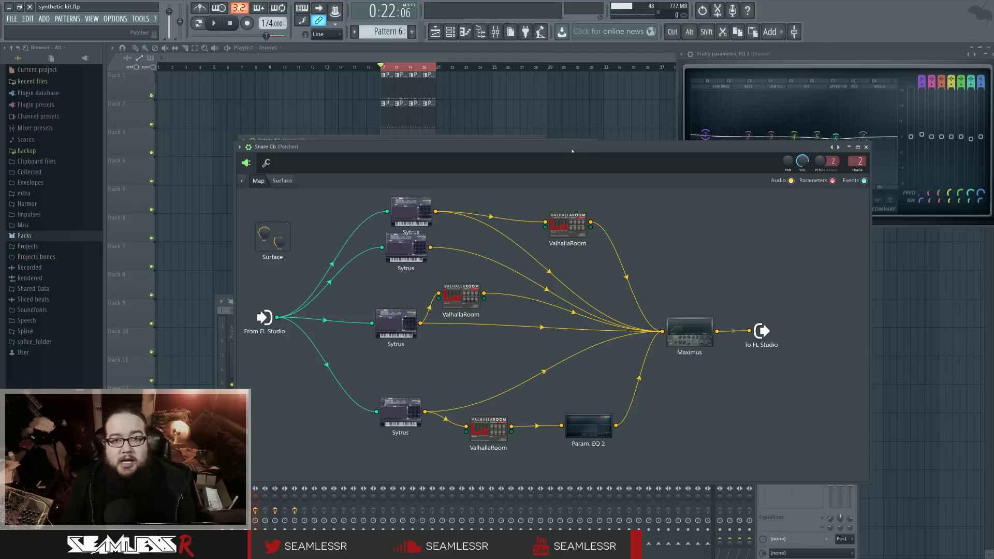
pyautogui.click(464, 32)
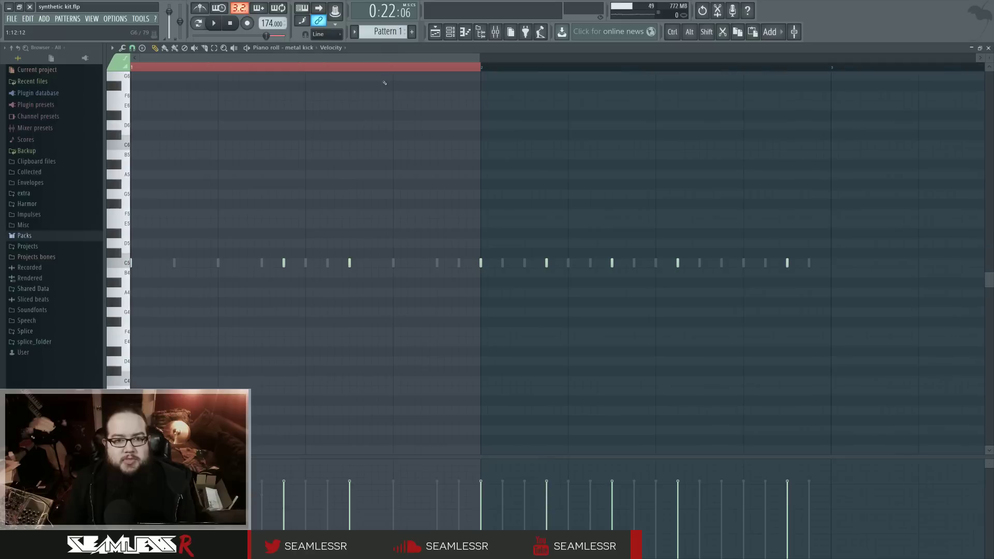
pyautogui.click(450, 32)
pyautogui.click(435, 32)
pyautogui.scroll(3, 388, 154)
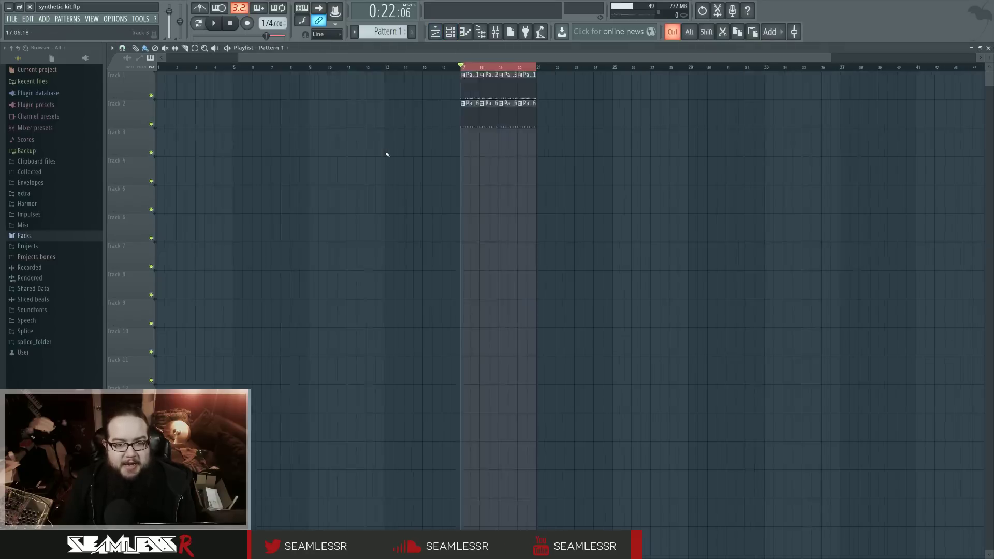
pyautogui.scroll(2, 779, 195)
pyautogui.press('space')
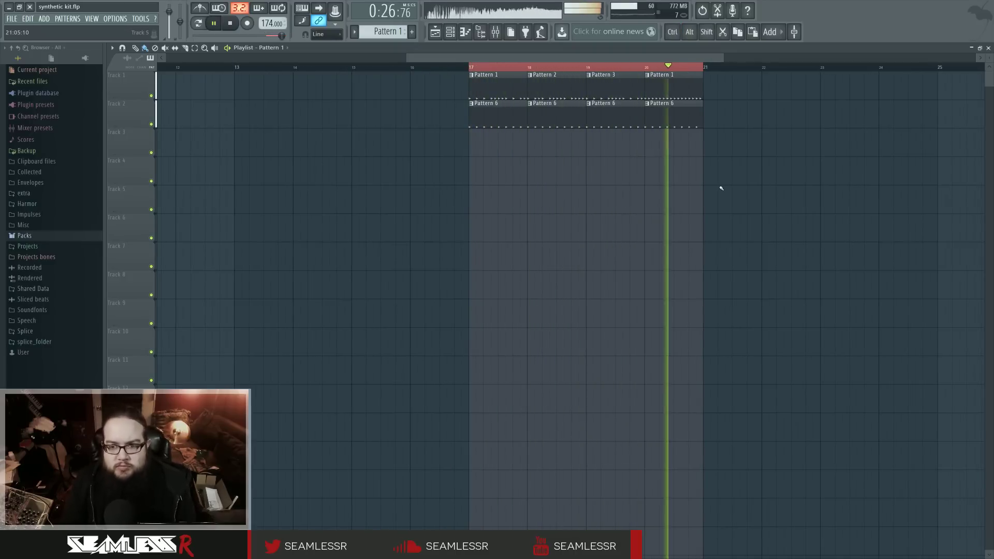
pyautogui.press('space')
# Step: Check the Serum channel's plugin and delete that channel from the channel rack
pyautogui.click(450, 32)
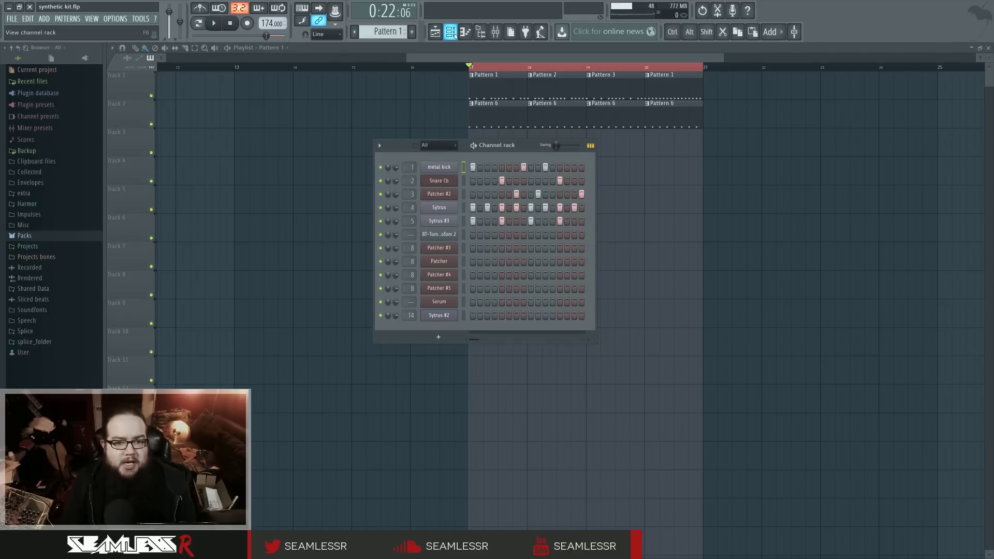
pyautogui.click(439, 303)
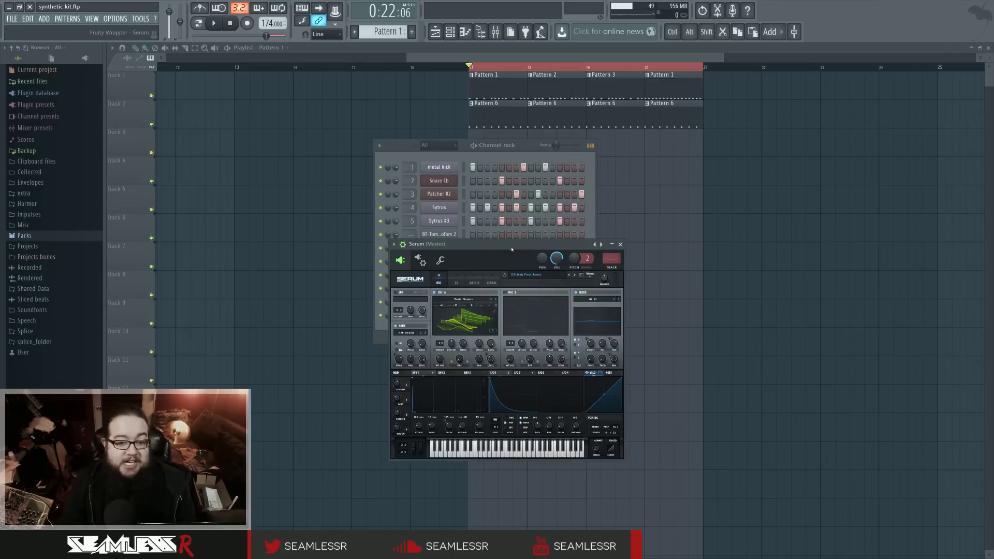
pyautogui.moveTo(540, 245); pyautogui.dragTo(727, 246)
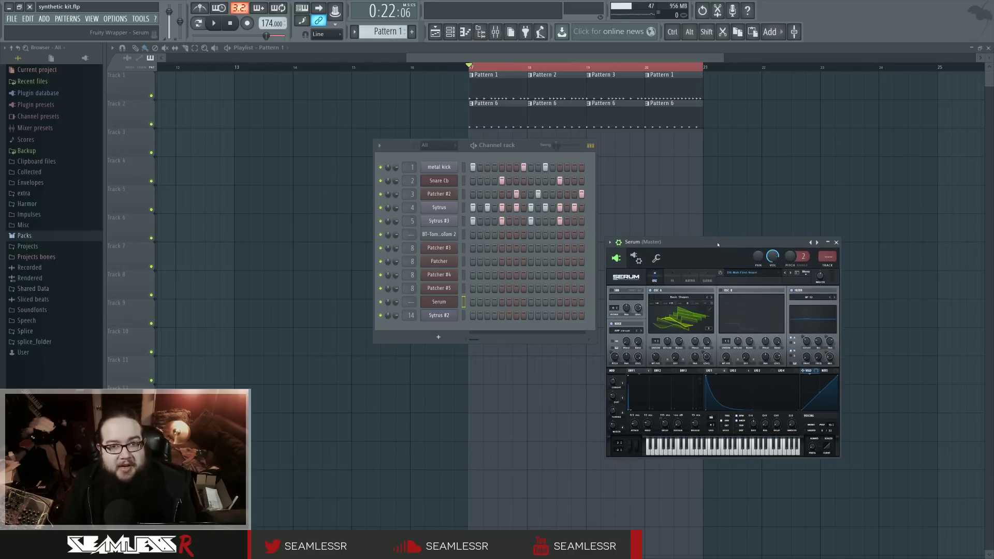
pyautogui.rightClick(455, 300)
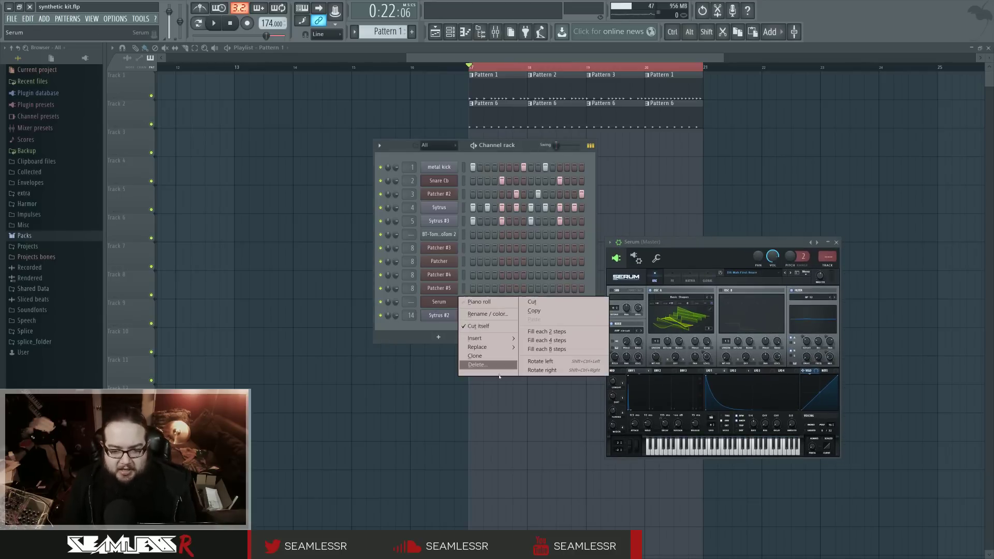
pyautogui.click(486, 365)
pyautogui.click(534, 310)
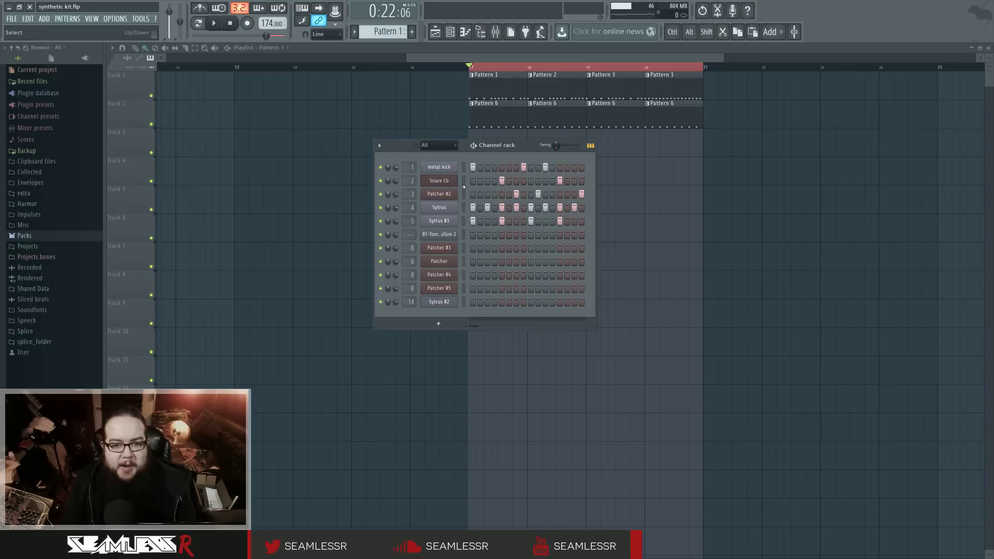
# Step: Look at the metal kick channel's Sytrus settings and open the Snare Cb channel's Patcher map
pyautogui.click(464, 168)
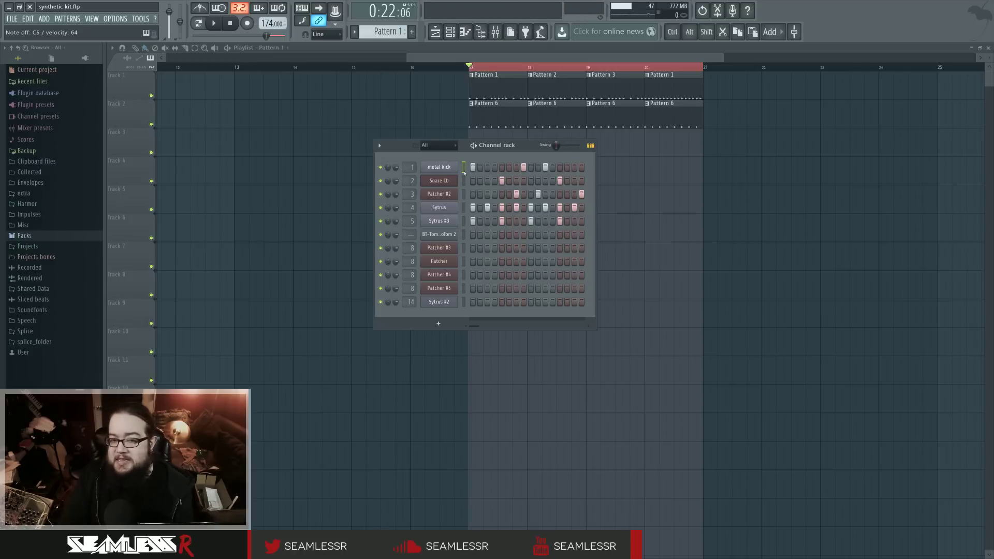
pyautogui.click(457, 168)
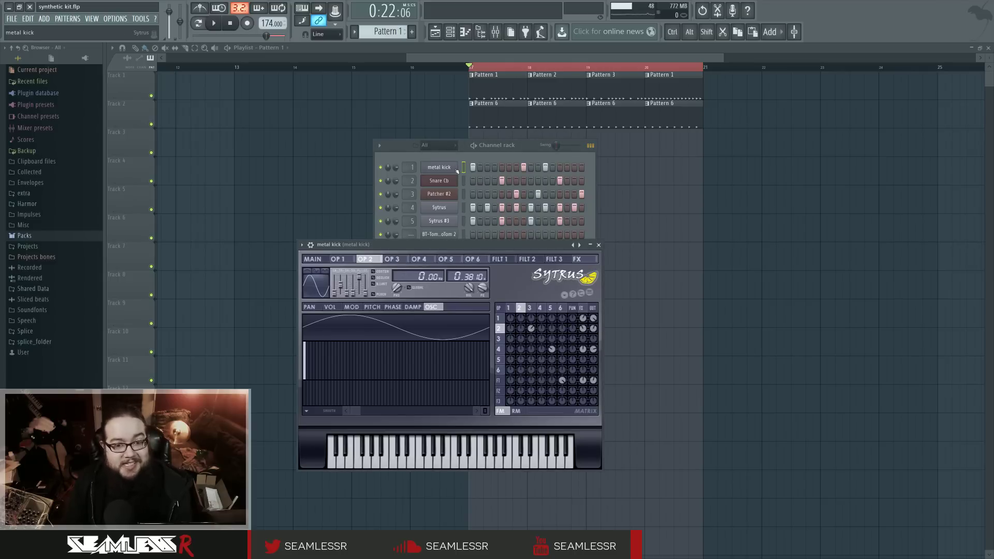
pyautogui.click(456, 171)
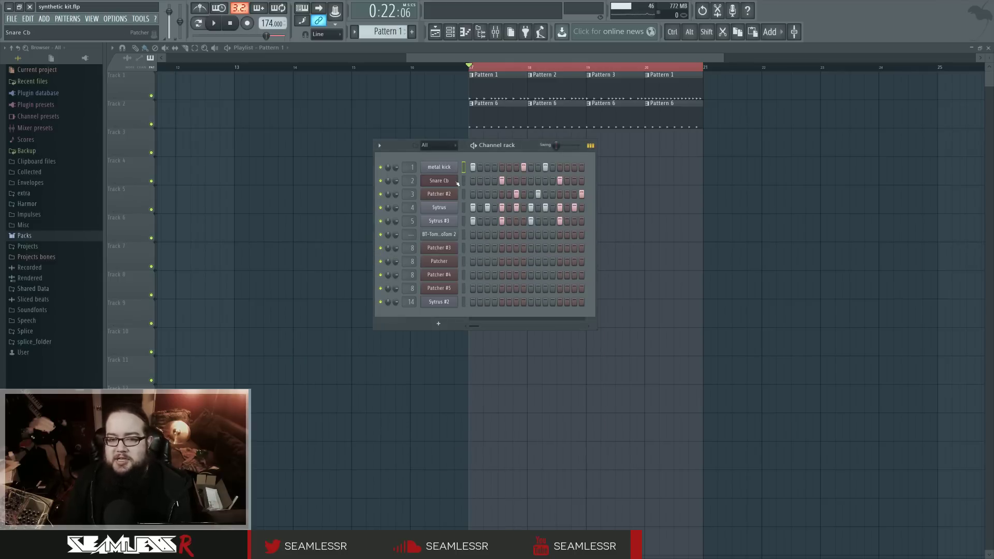
pyautogui.click(454, 181)
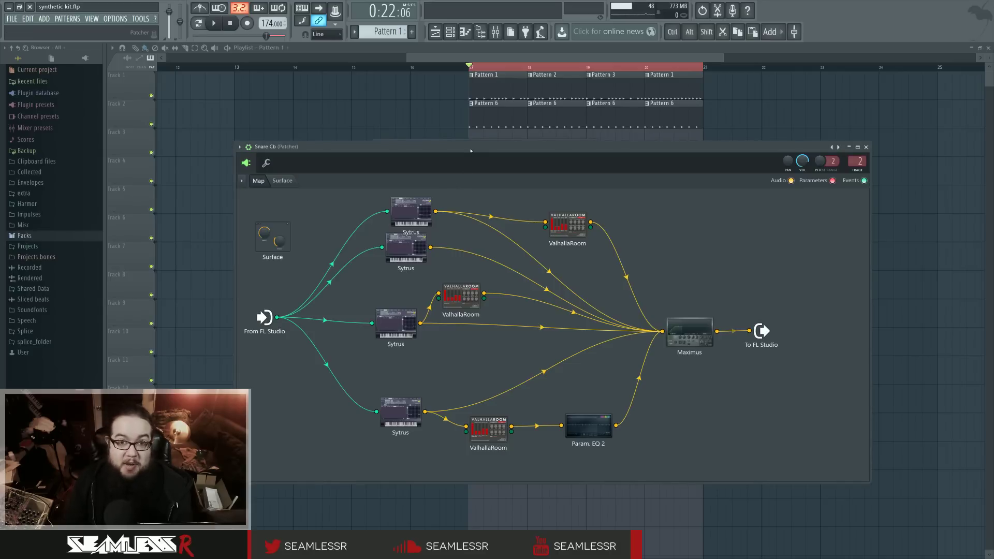
# Step: Audition the Patcher #2, Sytrus, Sytrus #3, Sytrus #2, Patcher #3 and Patcher #5 channels from the channel rack
pyautogui.click(451, 32)
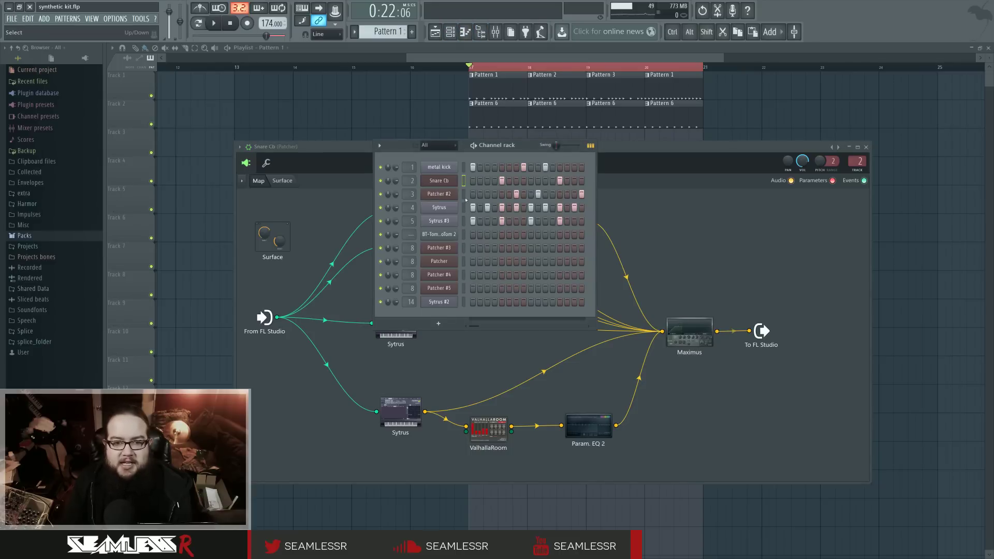
pyautogui.click(464, 195)
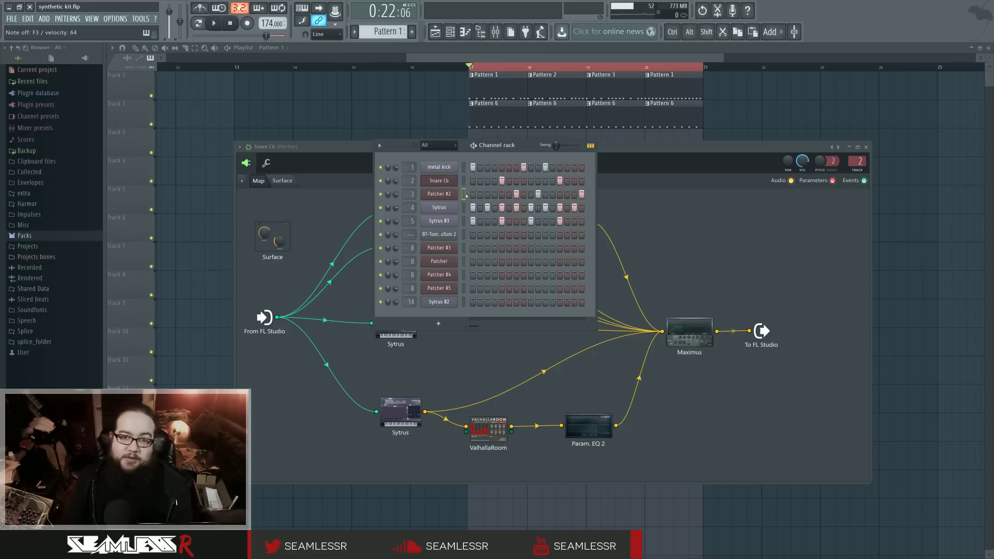
pyautogui.click(464, 208)
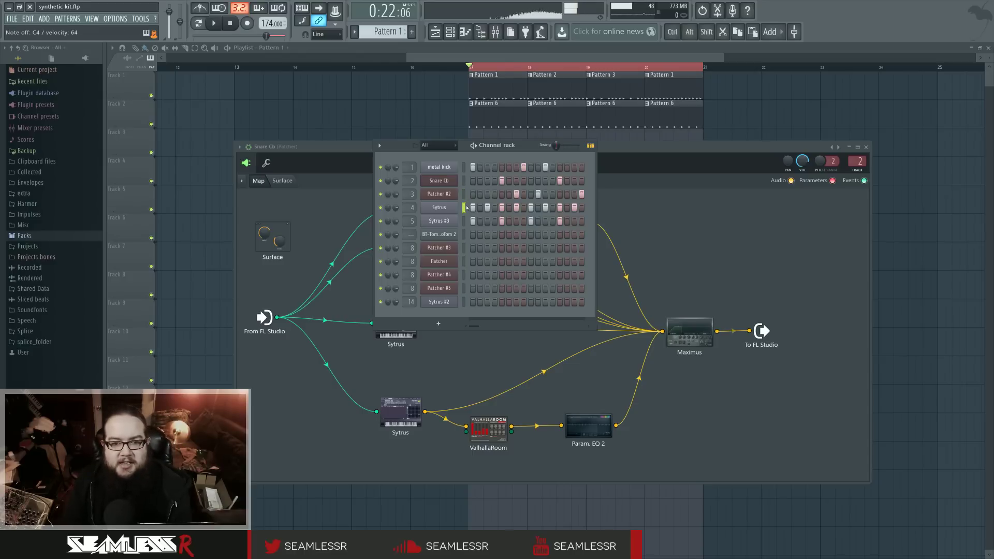
pyautogui.click(465, 221)
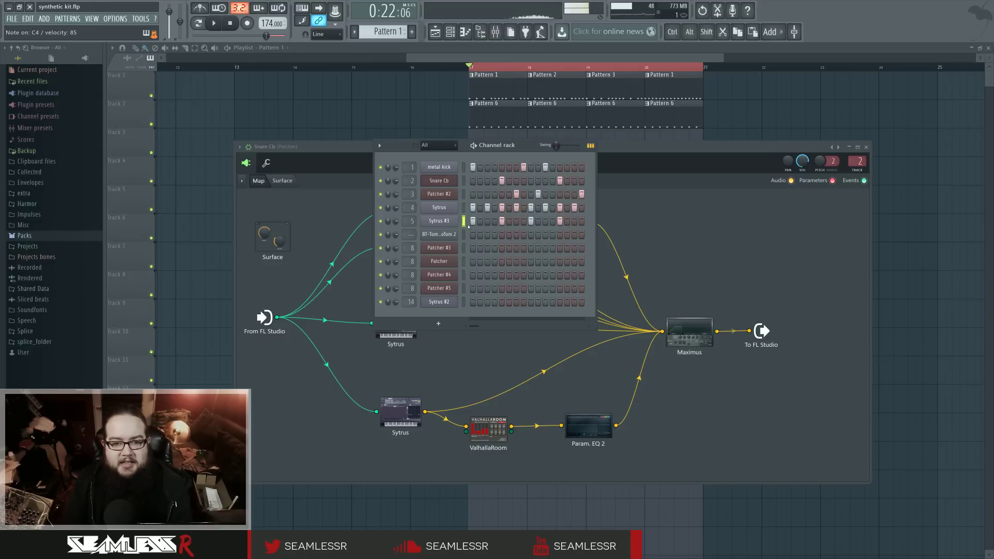
pyautogui.click(465, 303)
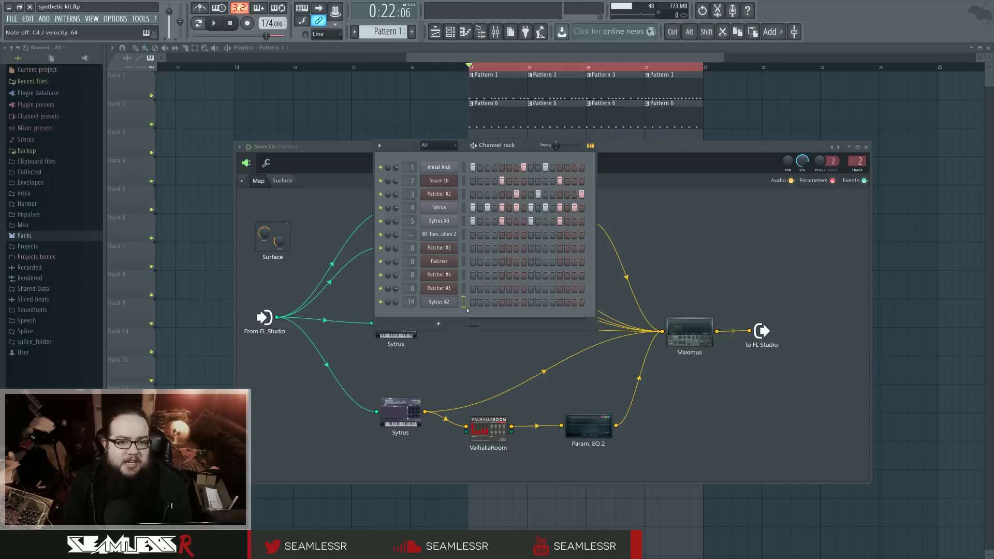
pyautogui.click(464, 250)
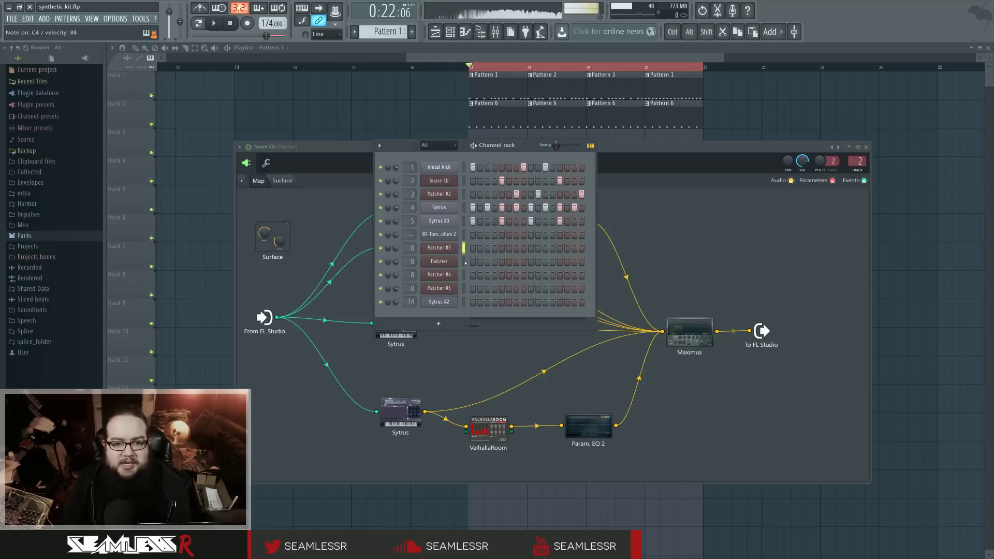
pyautogui.click(465, 289)
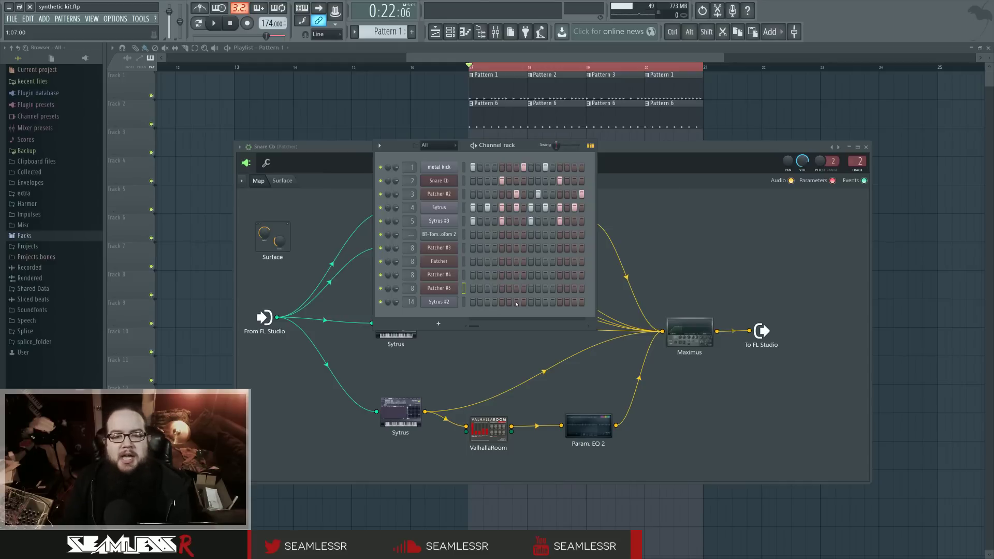
# Step: Select the metal kick and Snare Cb channels for comparison and hide the channel rack to reveal the snare's Patcher map
pyautogui.click(462, 168)
pyautogui.click(463, 181)
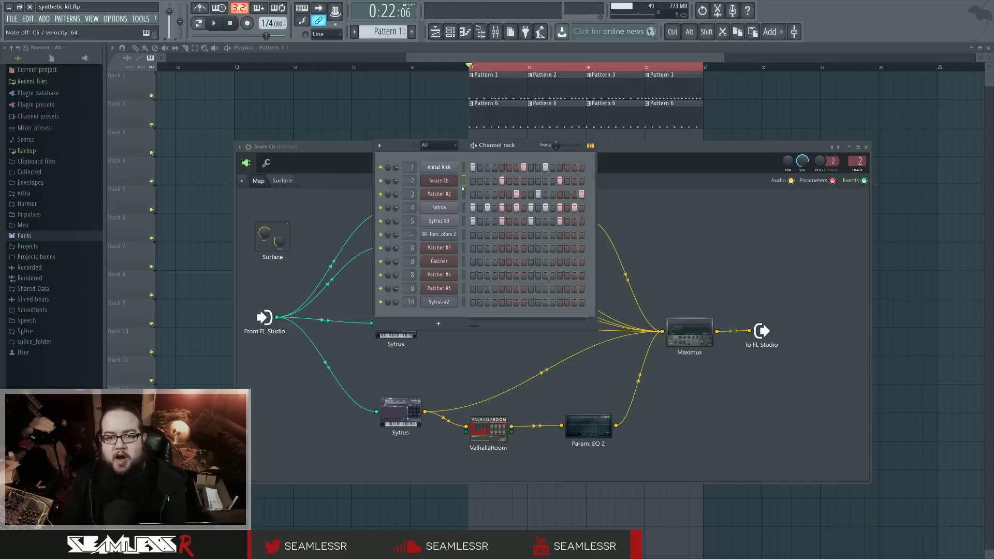
pyautogui.press('F6')
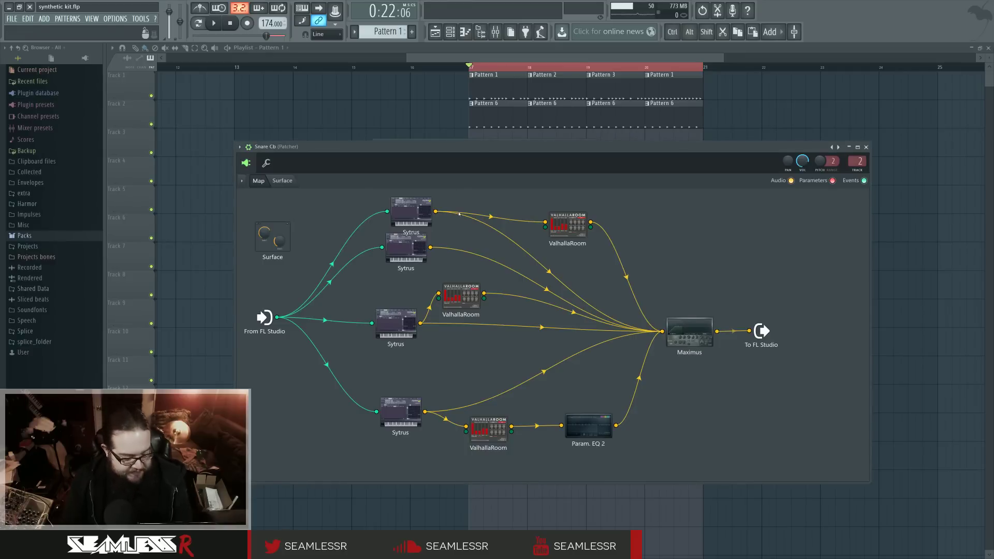
# Step: Examine operators 2, 3 and 1 and the modulation matrix of the snare patch's uppermost Sytrus, and close it
pyautogui.click(418, 215)
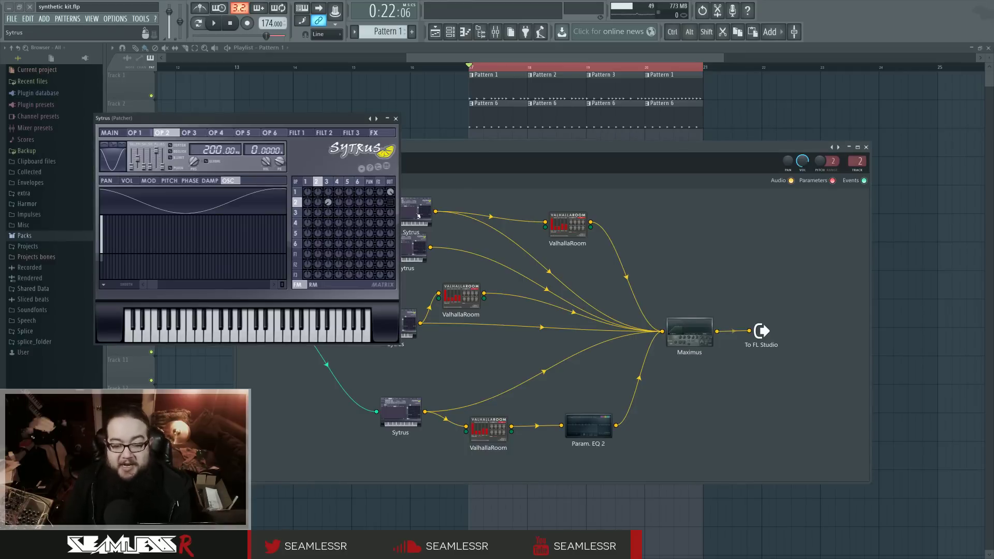
pyautogui.moveTo(331, 123); pyautogui.dragTo(808, 170)
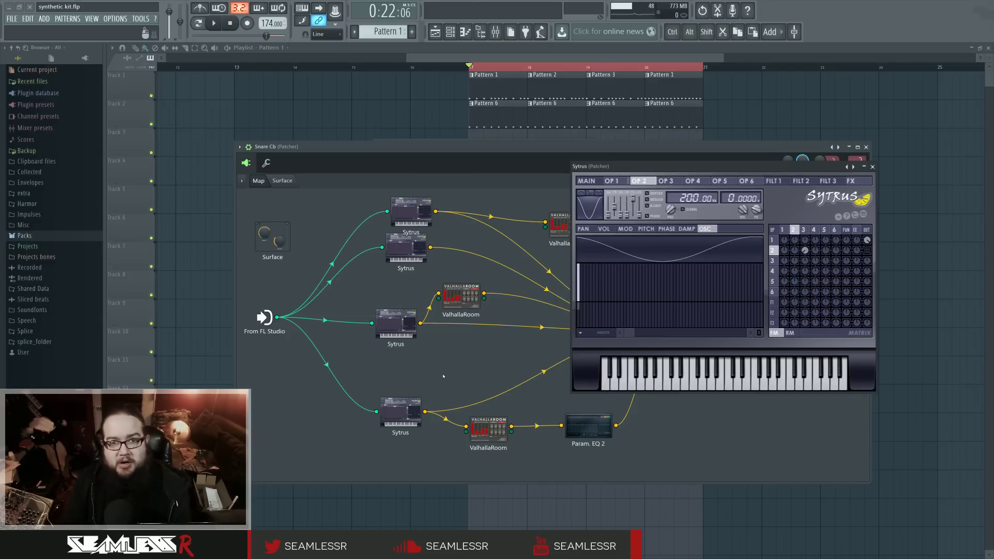
pyautogui.moveTo(394, 147); pyautogui.dragTo(324, 135)
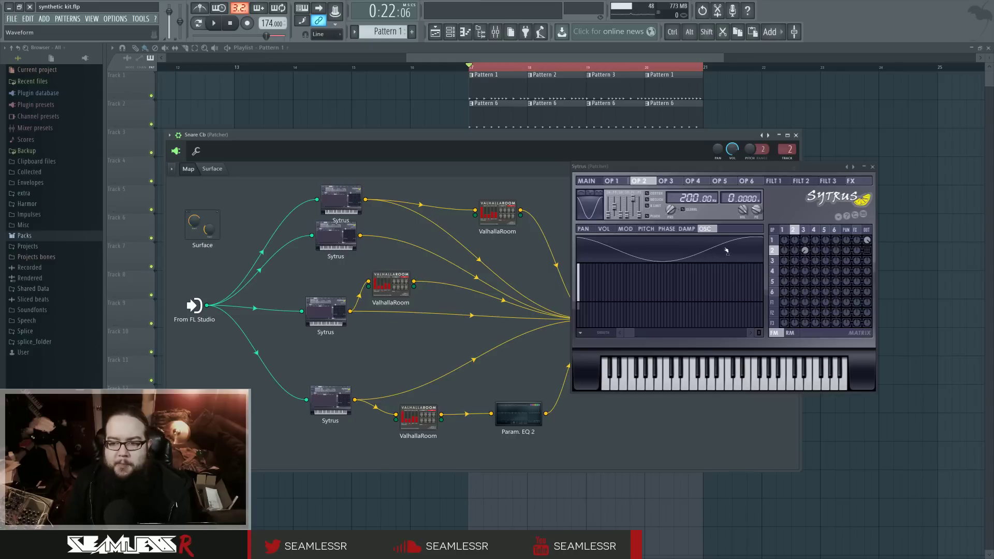
pyautogui.click(803, 250)
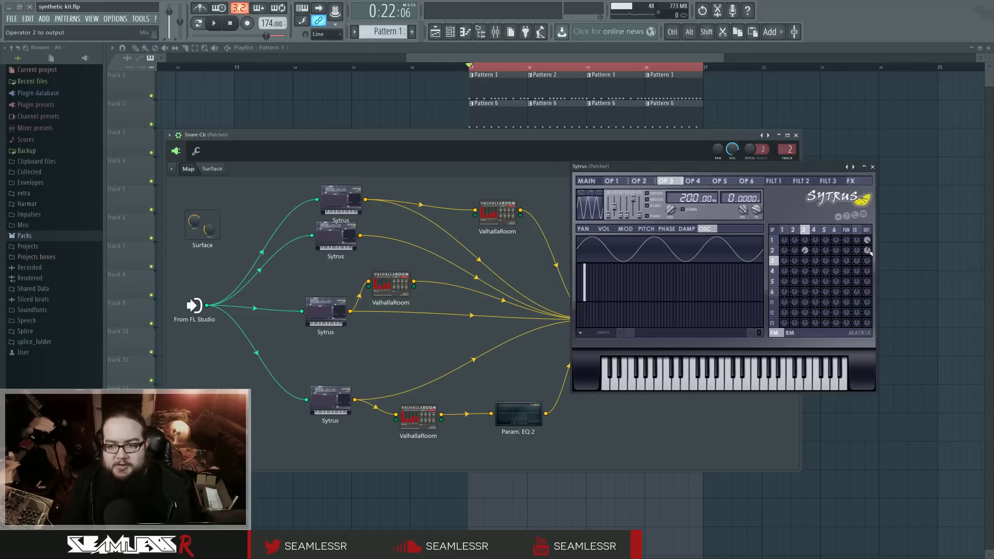
pyautogui.click(785, 231)
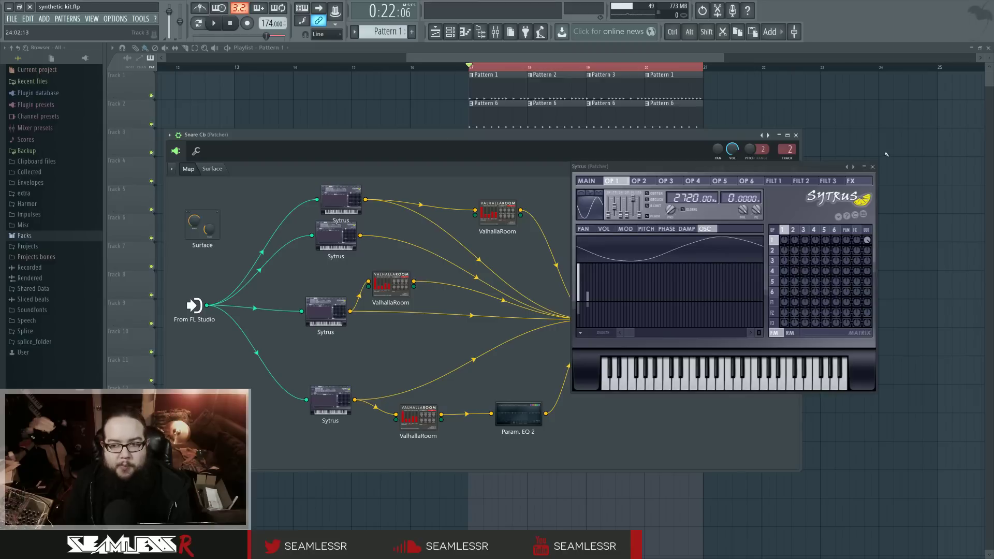
pyautogui.click(872, 166)
# Step: Insert a Param. EQ 2 ahead of Maximus that also feeds the output directly, and mute Maximus's connection to the output
pyautogui.moveTo(552, 136); pyautogui.dragTo(588, 133)
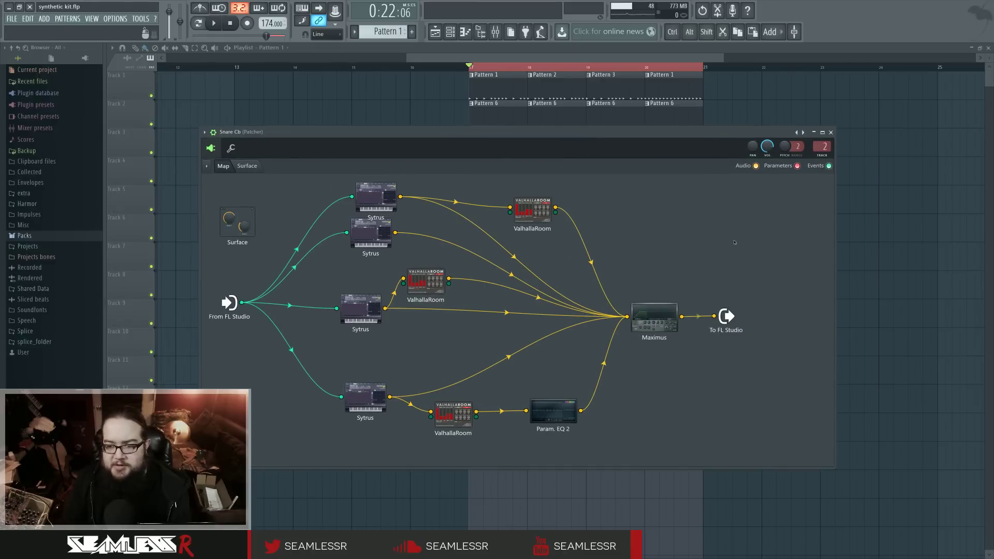
pyautogui.press('F8')
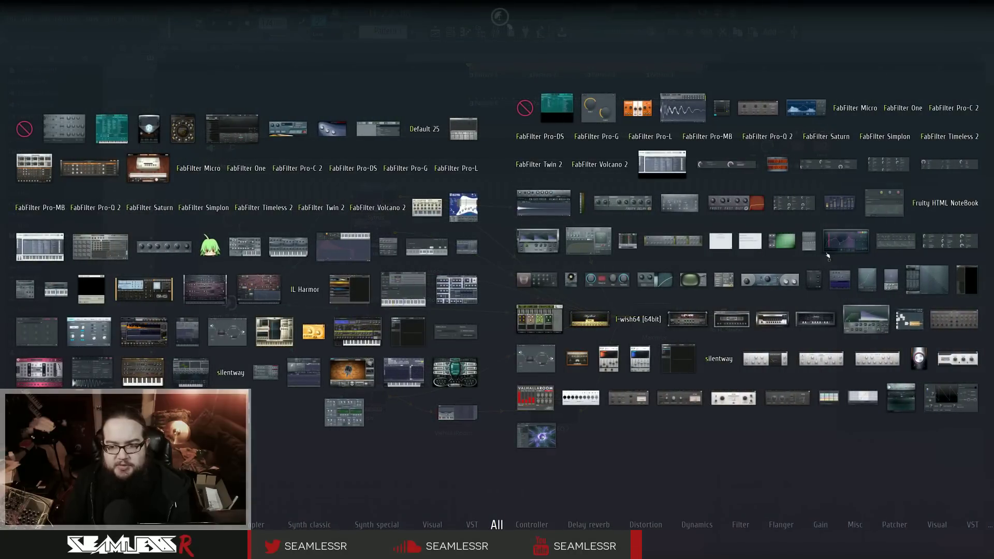
pyautogui.press('F8')
pyautogui.moveTo(659, 322); pyautogui.dragTo(779, 310)
pyautogui.moveTo(686, 304); pyautogui.dragTo(719, 258)
pyautogui.moveTo(734, 314); pyautogui.dragTo(767, 310)
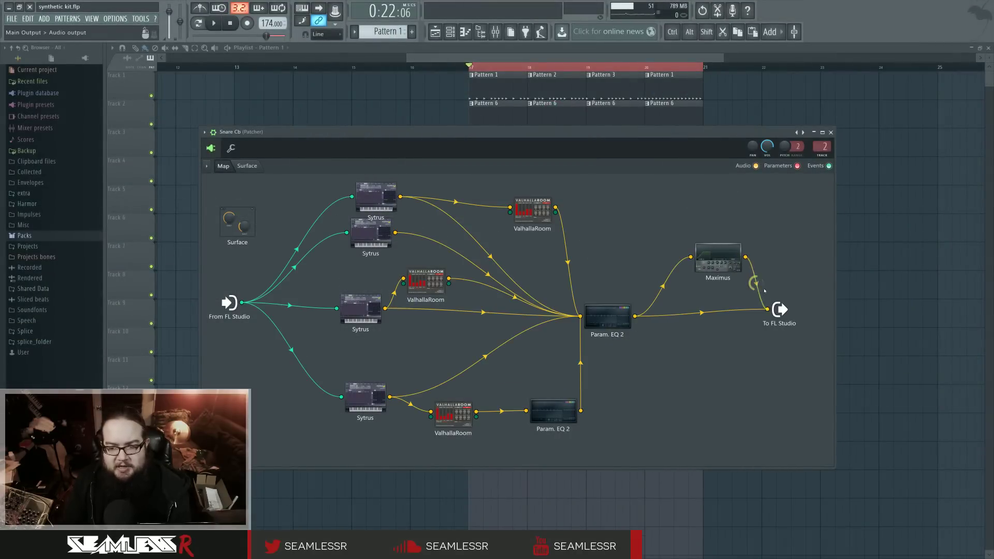
pyautogui.click(756, 282)
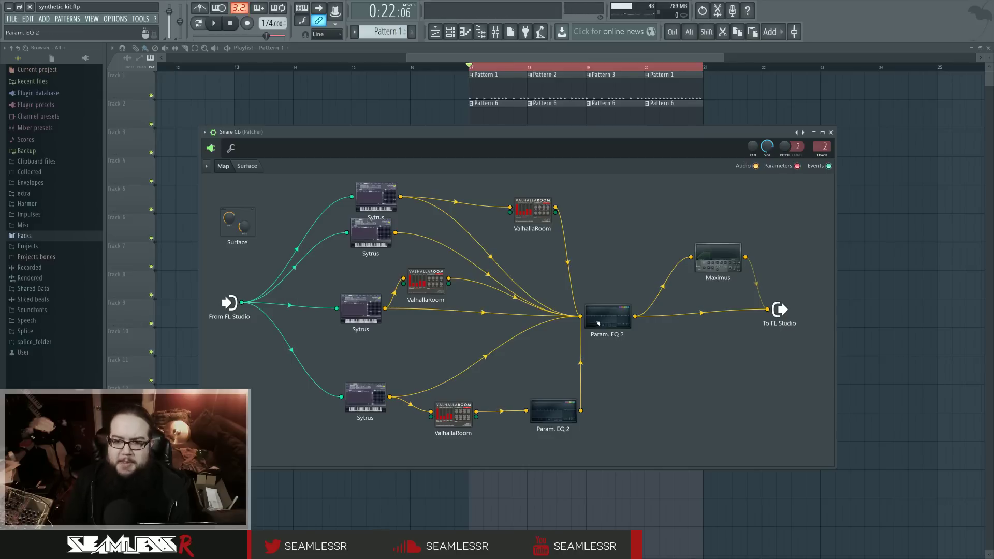
pyautogui.moveTo(600, 319); pyautogui.dragTo(626, 315)
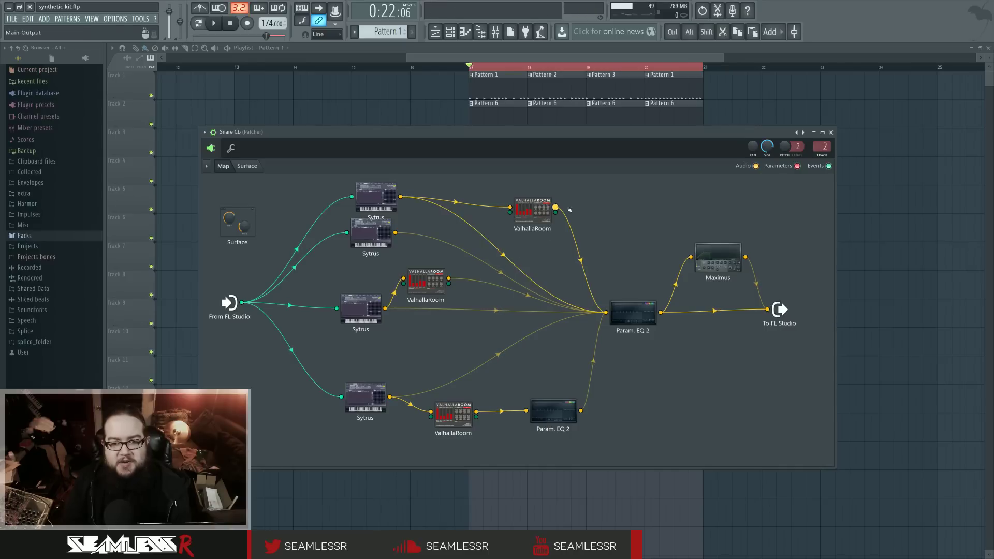
# Step: Toggle the ValhallaRoom and lower Param. EQ 2 connections back on into the central EQ, and mute Maximus's connection to the output
pyautogui.click(579, 260)
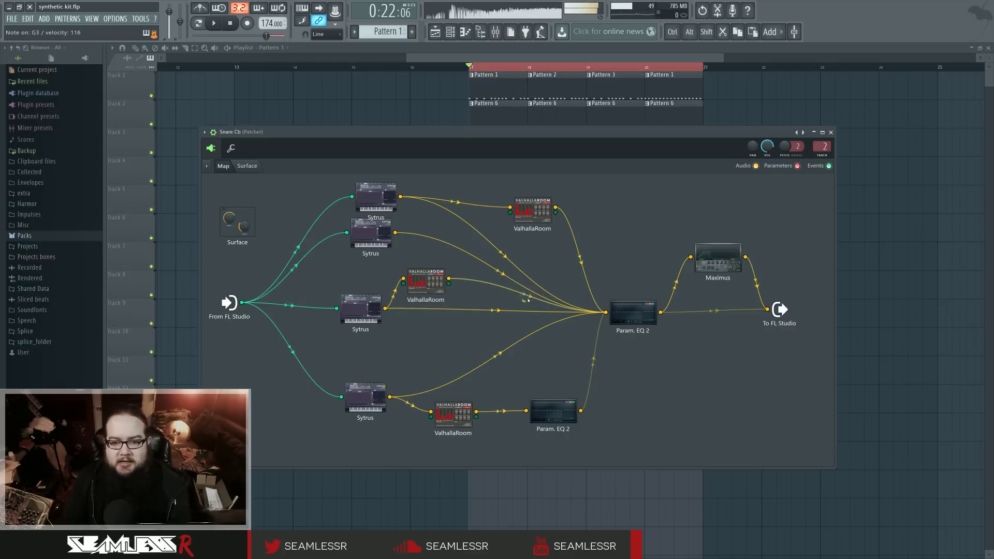
pyautogui.click(579, 265)
pyautogui.click(528, 297)
pyautogui.click(592, 362)
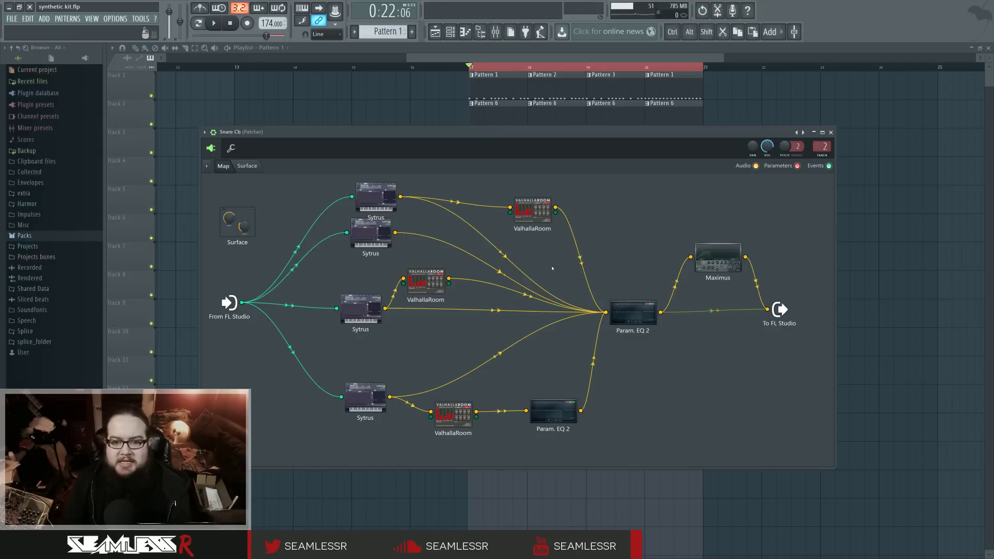
pyautogui.click(756, 284)
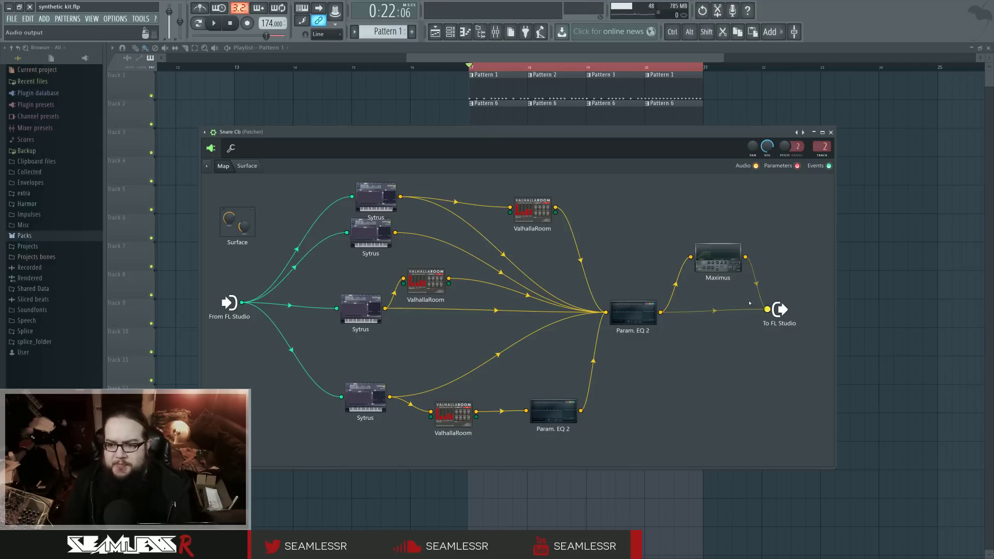
# Step: Restore the central Param. EQ 2's direct connection to the output and mute every connection into that EQ except the uppermost Sytrus's direct one
pyautogui.click(714, 311)
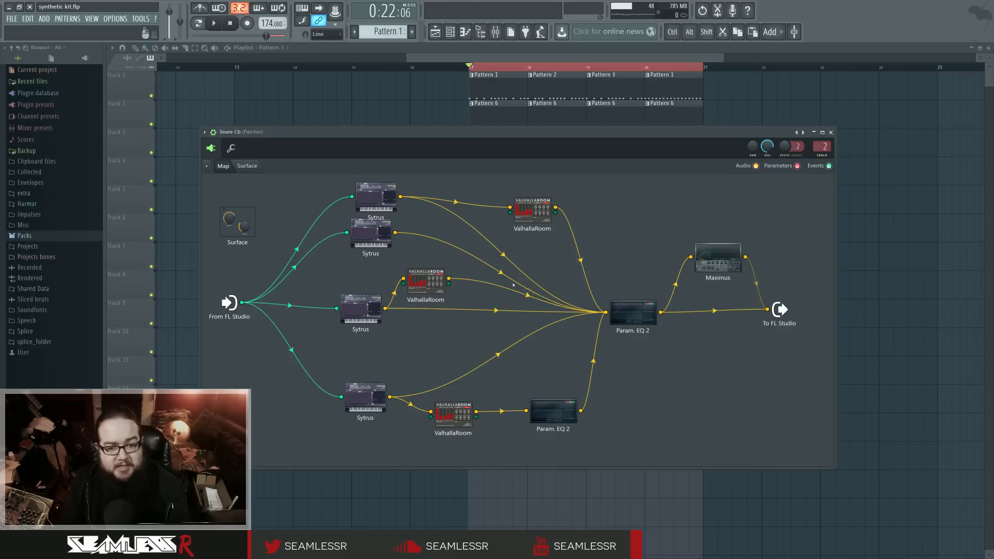
pyautogui.scroll(-15, 501, 273)
pyautogui.scroll(-5, 580, 260)
pyautogui.scroll(-5, 494, 311)
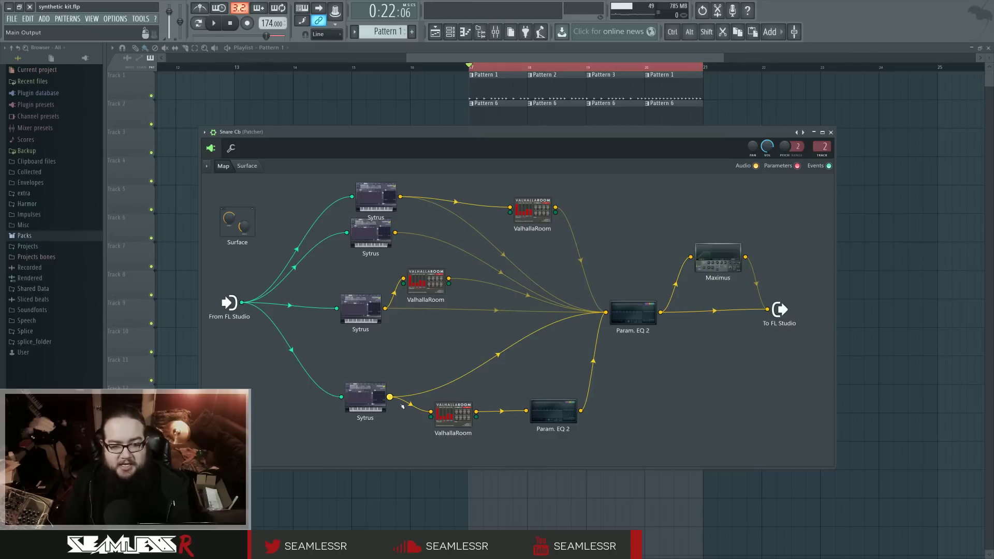
pyautogui.scroll(-5, 591, 362)
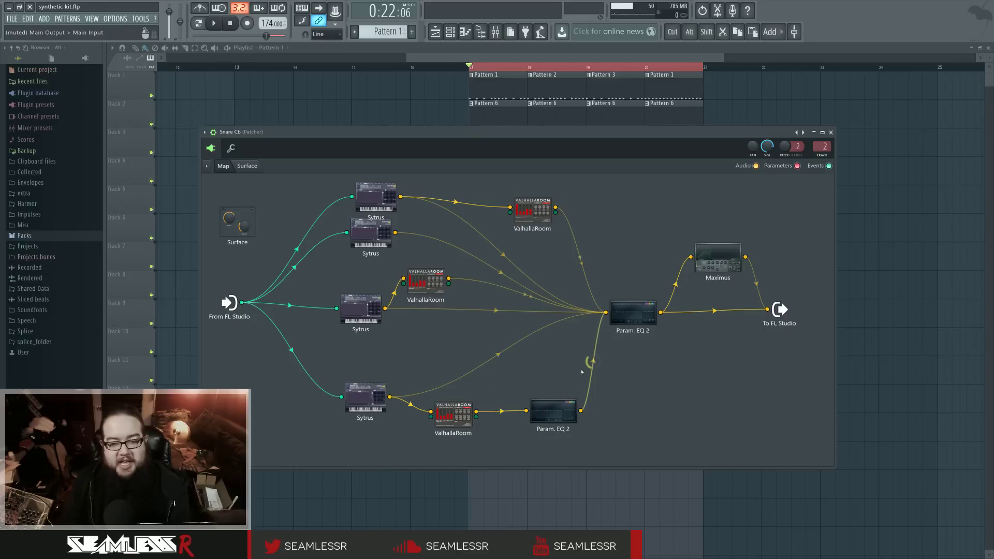
pyautogui.click(503, 255)
pyautogui.click(579, 260)
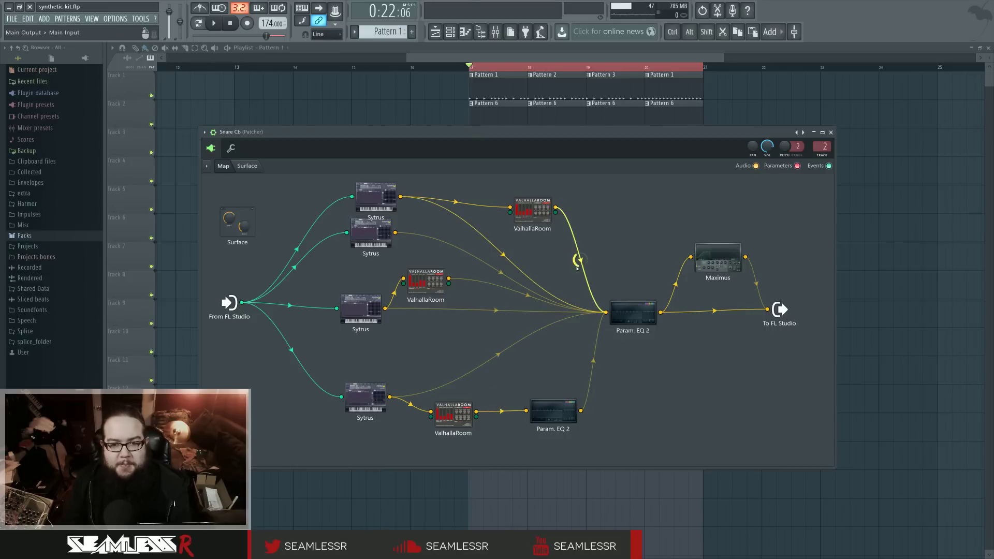
pyautogui.click(579, 260)
# Step: Open the uppermost Sytrus and examine the oscillators of operators 1, 3, 5 and 2 and the main settings with the master pitch
pyautogui.click(376, 197)
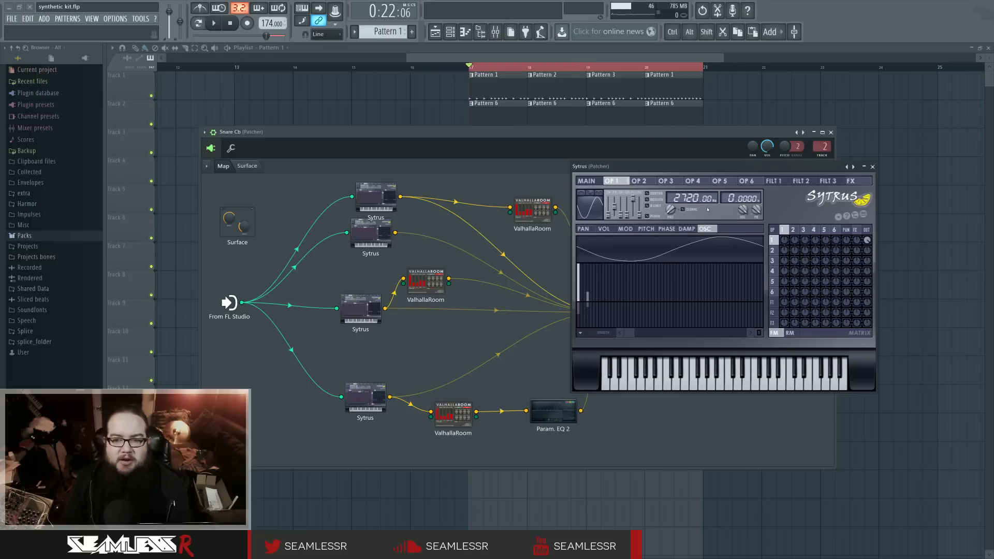
pyautogui.moveTo(783, 230)
pyautogui.mouseDown()
pyautogui.moveTo(824, 230)
pyautogui.moveTo(787, 230)
pyautogui.mouseUp()
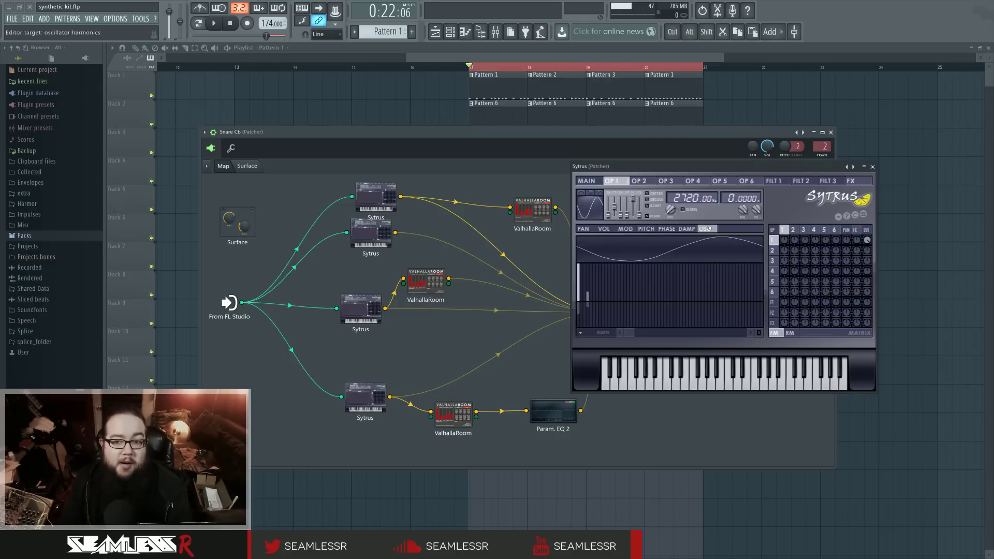
pyautogui.click(792, 230)
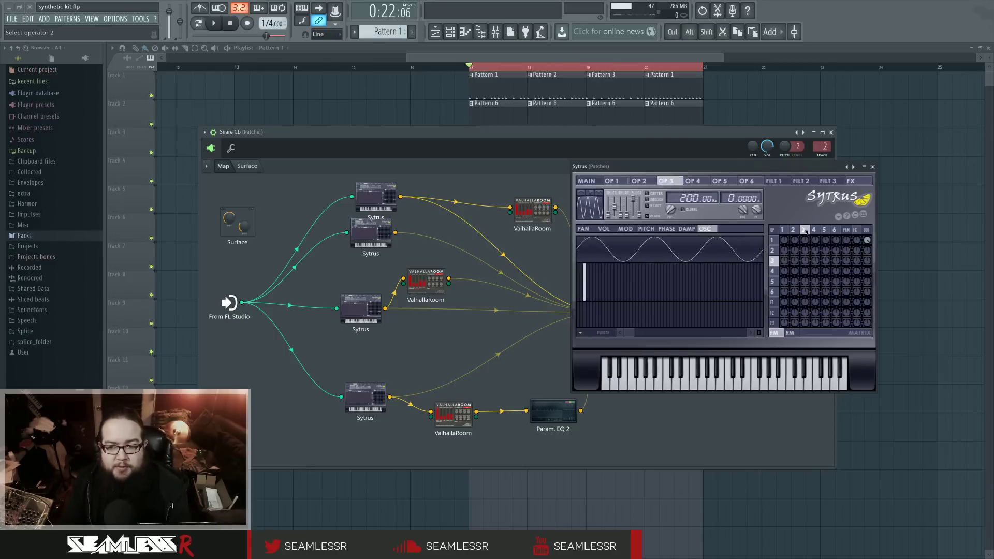
pyautogui.click(803, 229)
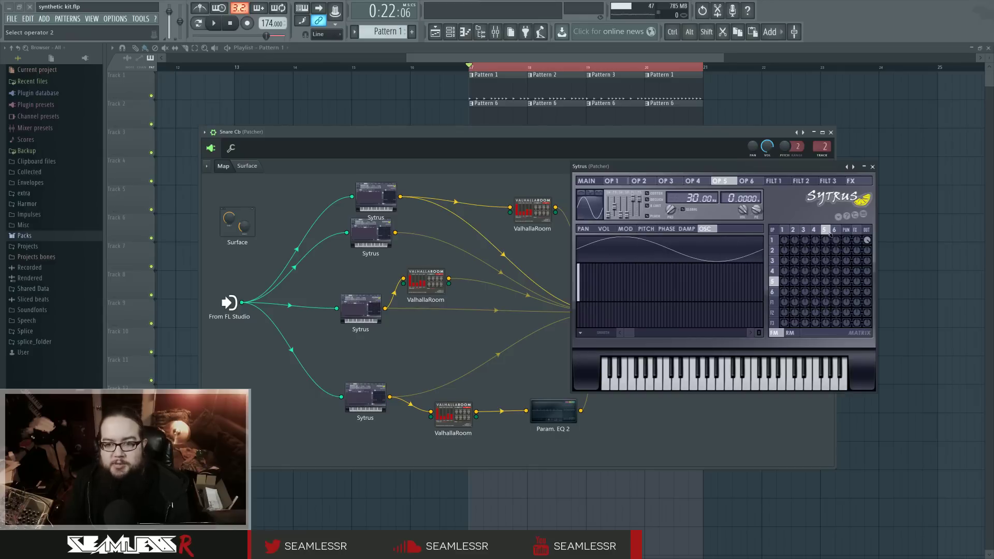
pyautogui.click(792, 229)
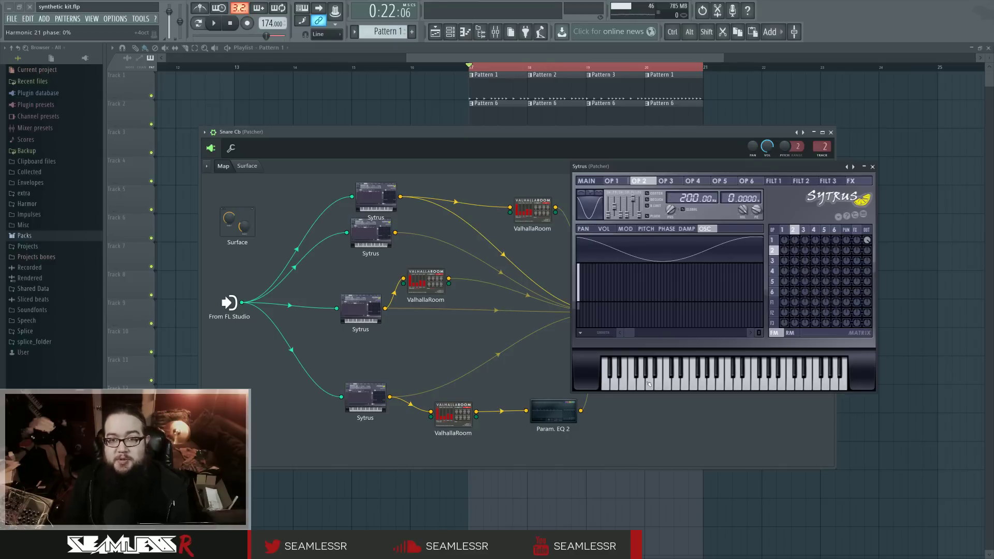
pyautogui.click(599, 181)
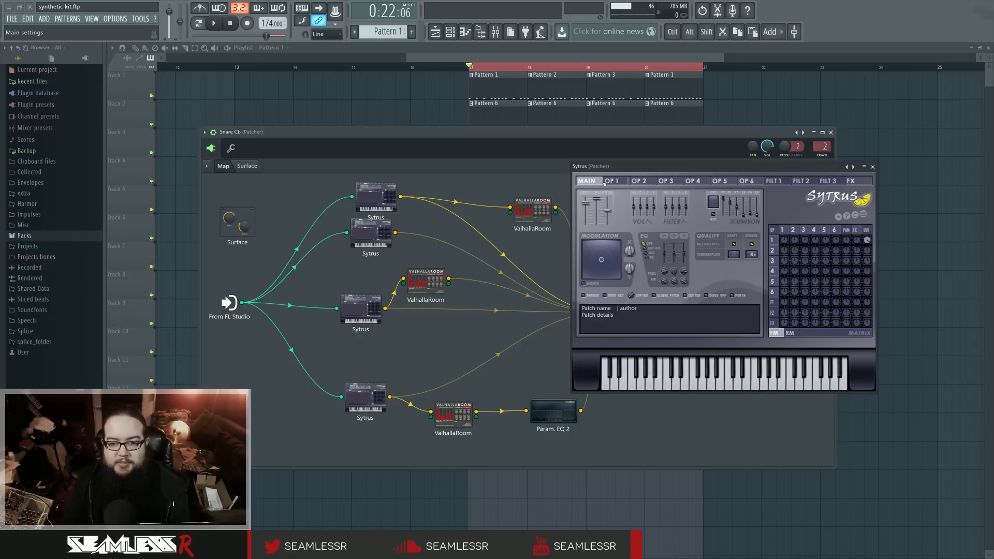
pyautogui.moveTo(607, 211); pyautogui.dragTo(607, 210)
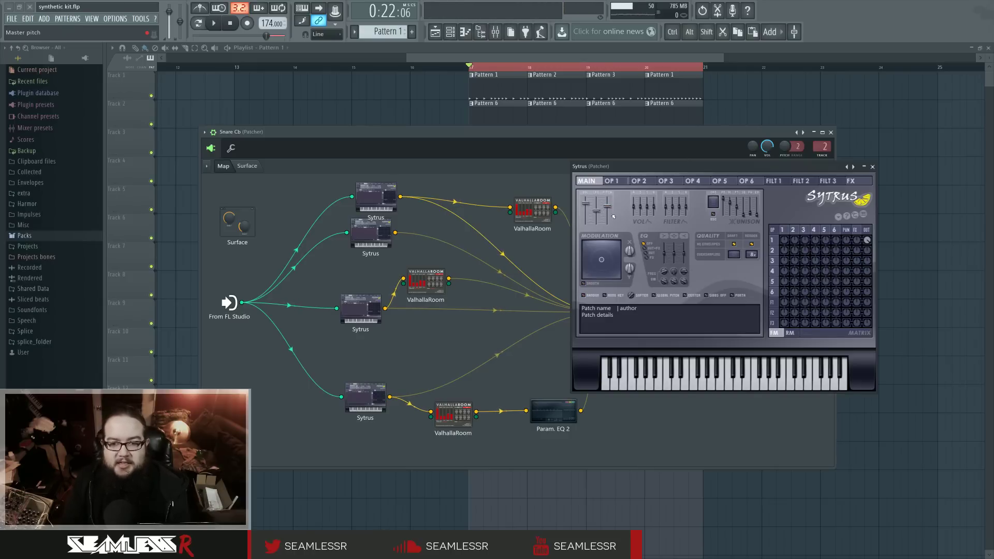
# Step: Map operator 1's pitch to modulation Y with a straight line rising from minimum to maximum, and check the modulation pad in the main settings
pyautogui.click(781, 229)
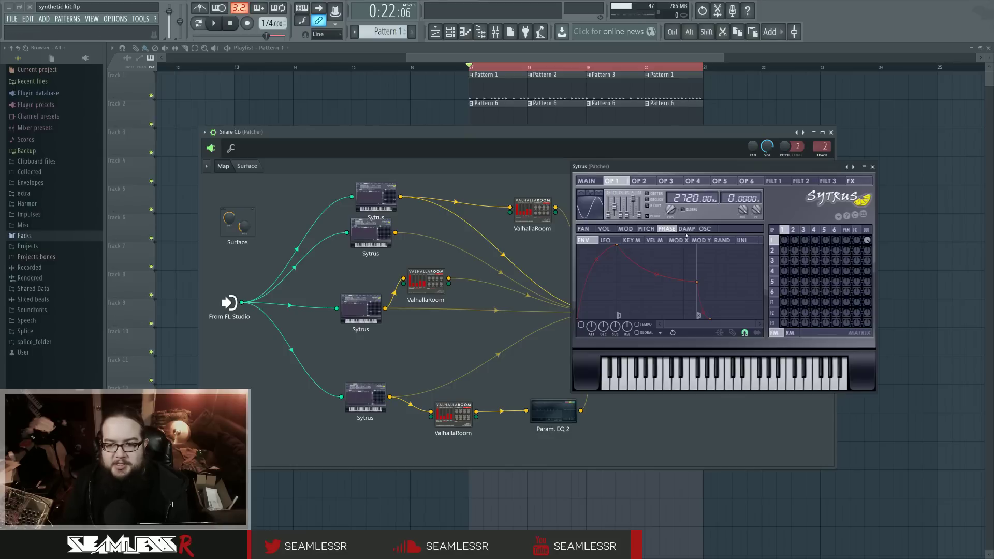
pyautogui.click(645, 228)
pyautogui.click(701, 239)
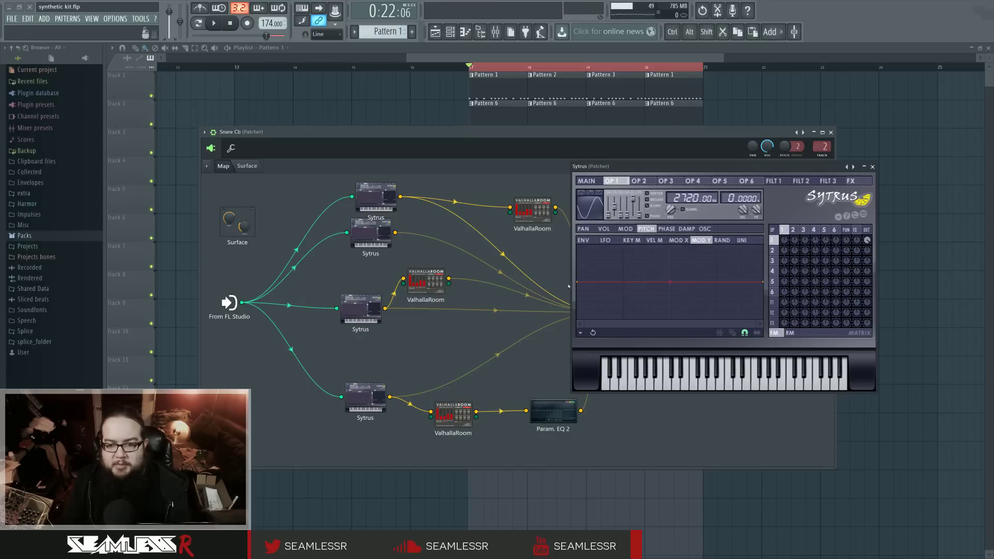
pyautogui.moveTo(577, 282); pyautogui.dragTo(577, 320)
pyautogui.moveTo(763, 282); pyautogui.dragTo(763, 244)
pyautogui.click(586, 181)
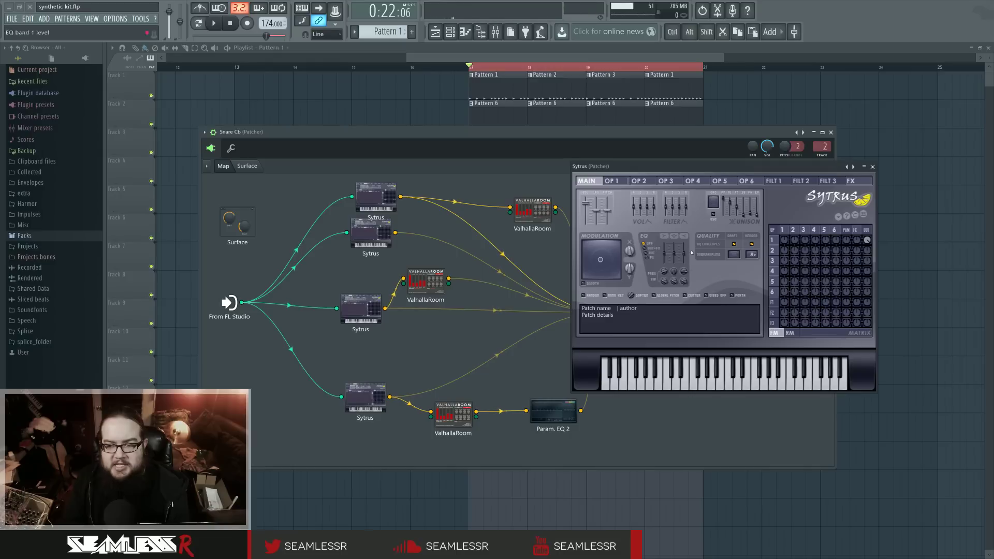
# Step: Review operator 1's volume and pitch envelopes in the uppermost Sytrus
pyautogui.click(612, 181)
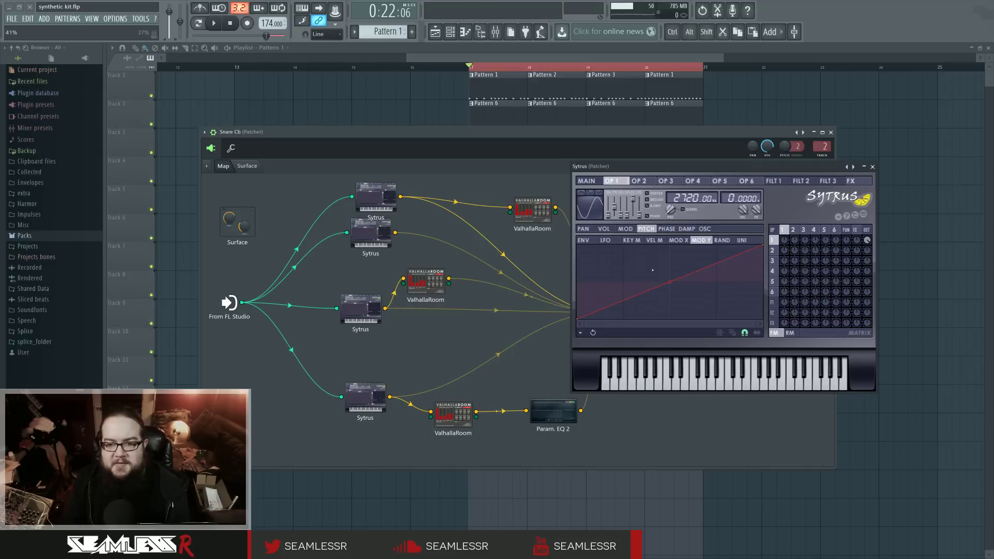
pyautogui.click(604, 229)
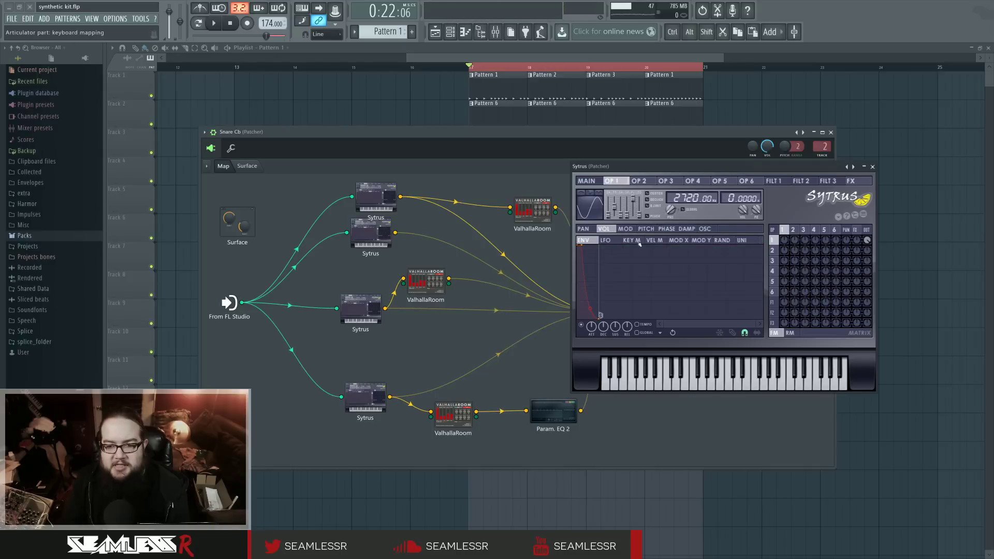
pyautogui.click(646, 229)
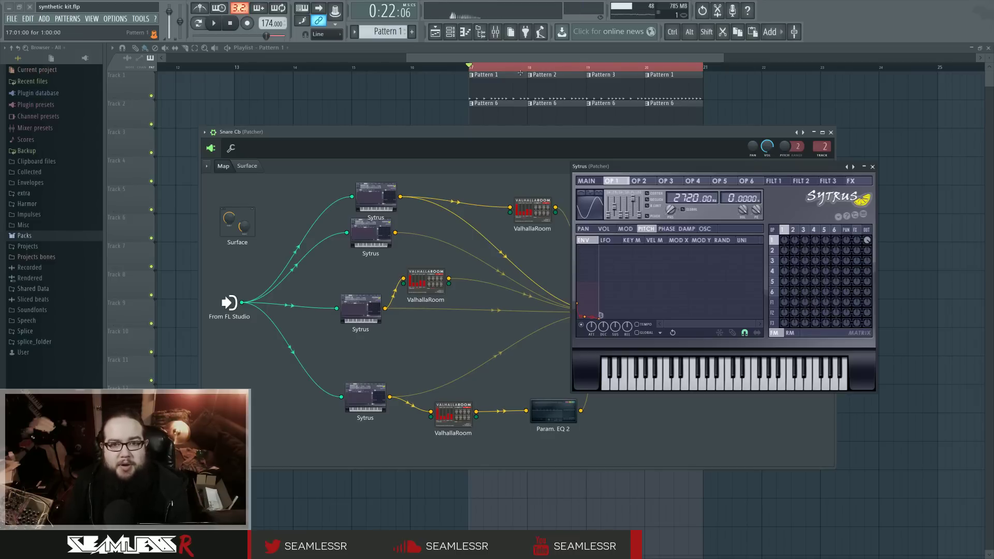
# Step: Show the mixer, move the Sytrus window clear of the Master effect slots, and open the Master's Fruity parametric EQ 2 for spectrum viewing
pyautogui.click(496, 33)
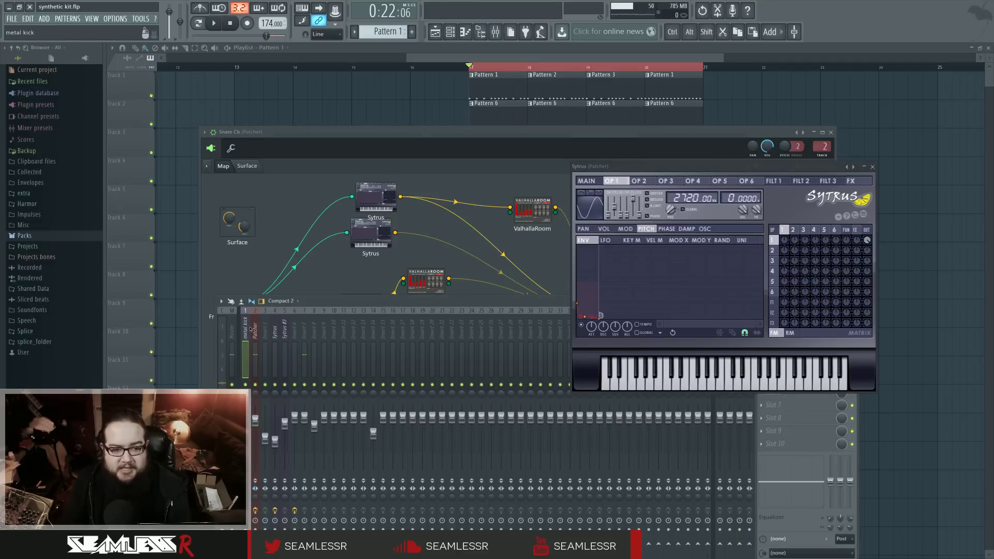
pyautogui.moveTo(710, 167); pyautogui.dragTo(488, 198)
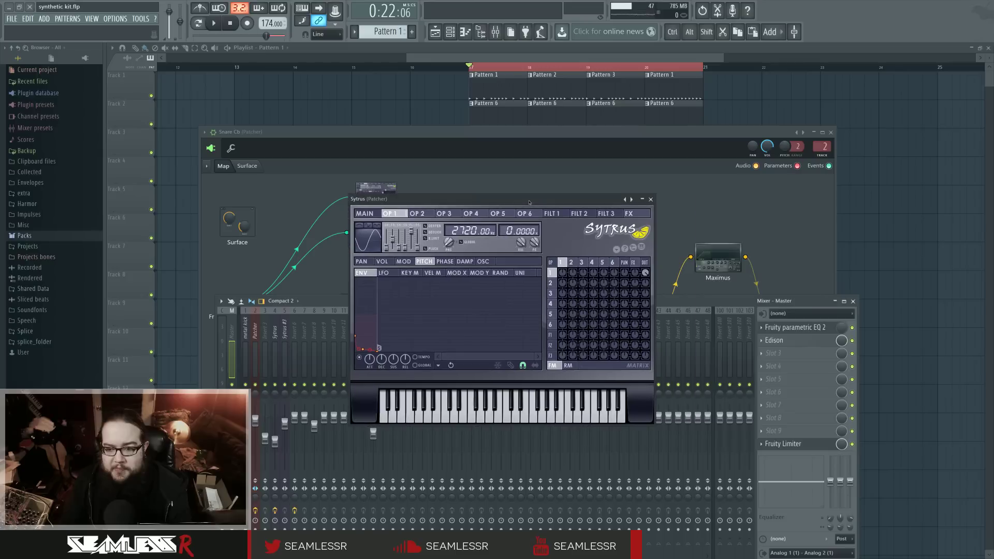
pyautogui.click(807, 328)
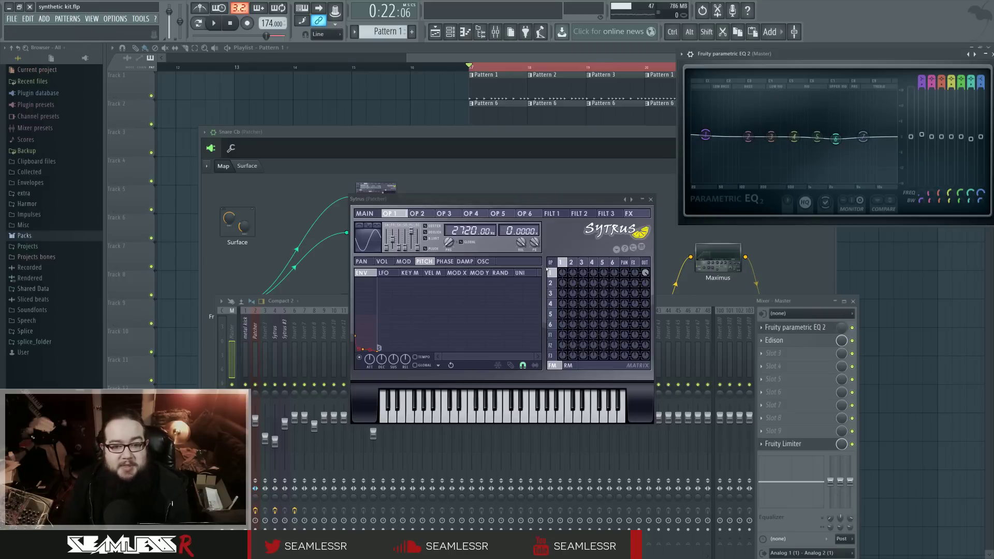
# Step: Compare operator 1's oscillator shape with its pan, modulation and pitch articulators while watching the Master EQ spectrum
pyautogui.click(483, 261)
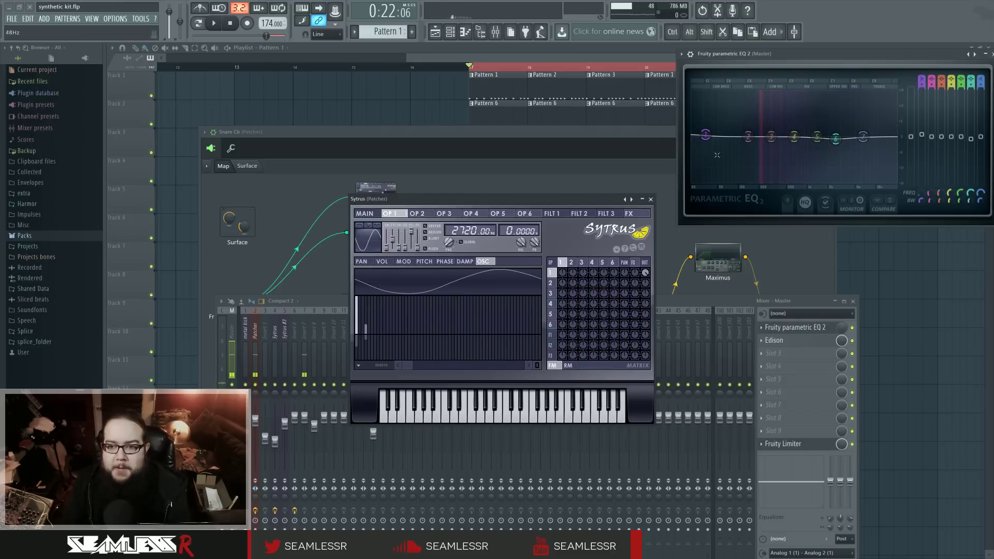
pyautogui.click(378, 263)
pyautogui.click(368, 263)
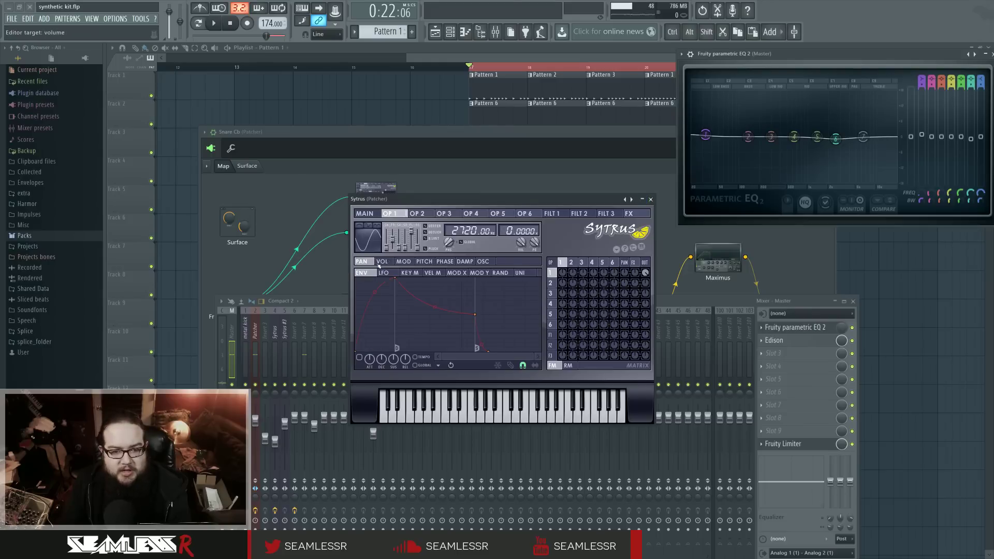
pyautogui.click(402, 263)
pyautogui.click(420, 261)
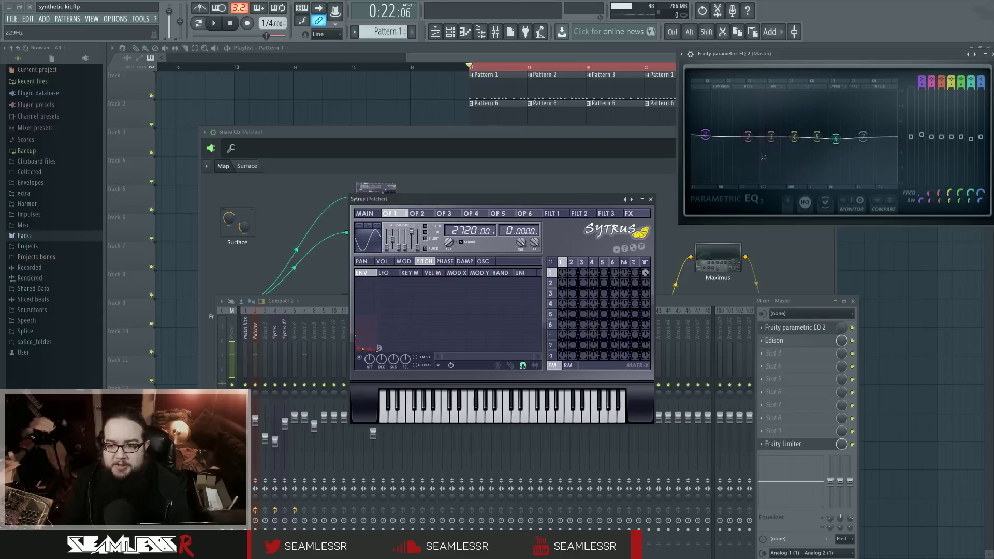
# Step: Audition Au5-Snare Fat samples from the Electro snare folder under extra > Samples against the Master EQ spectrum, and collapse the extra folder
pyautogui.click(40, 195)
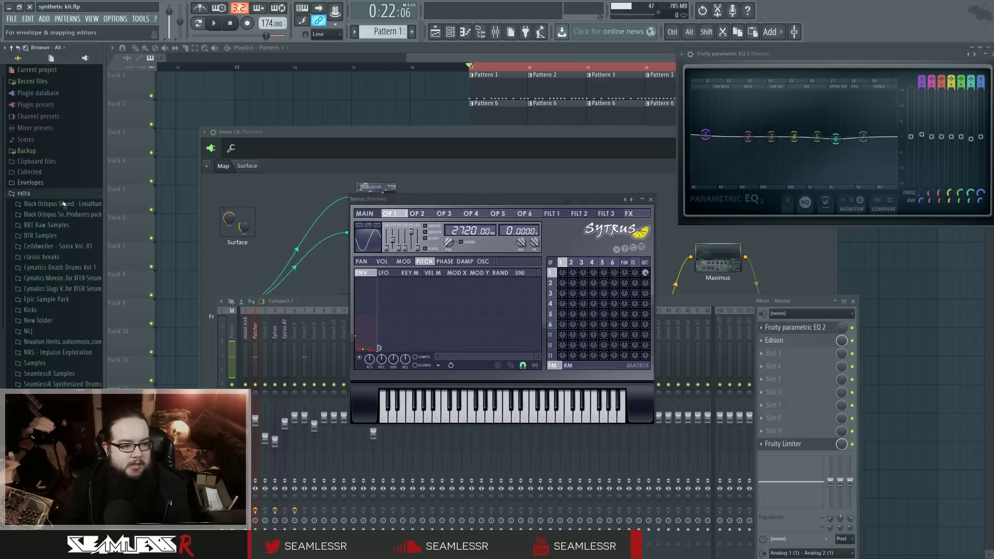
pyautogui.click(66, 365)
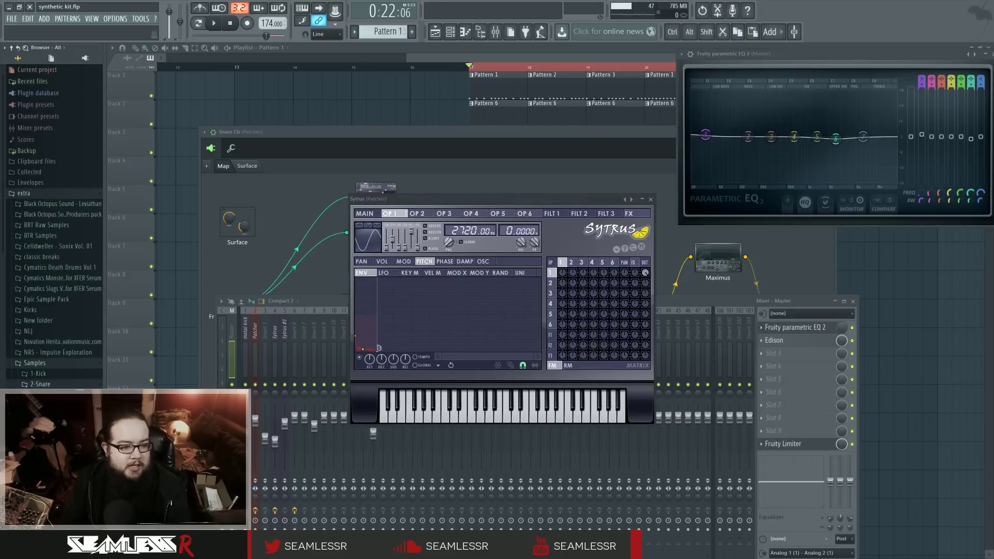
pyautogui.click(49, 426)
pyautogui.click(66, 371)
pyautogui.click(66, 399)
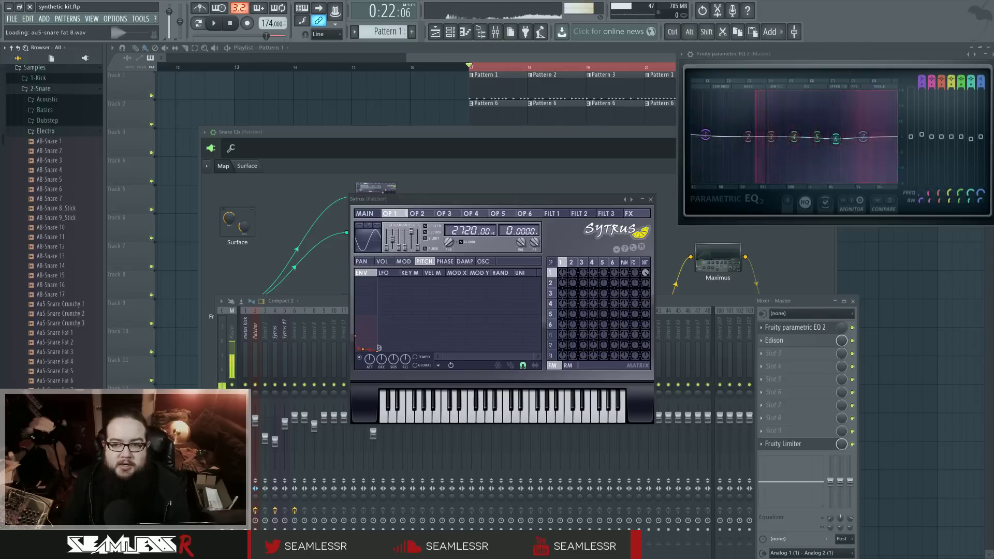
pyautogui.click(67, 409)
pyautogui.click(73, 372)
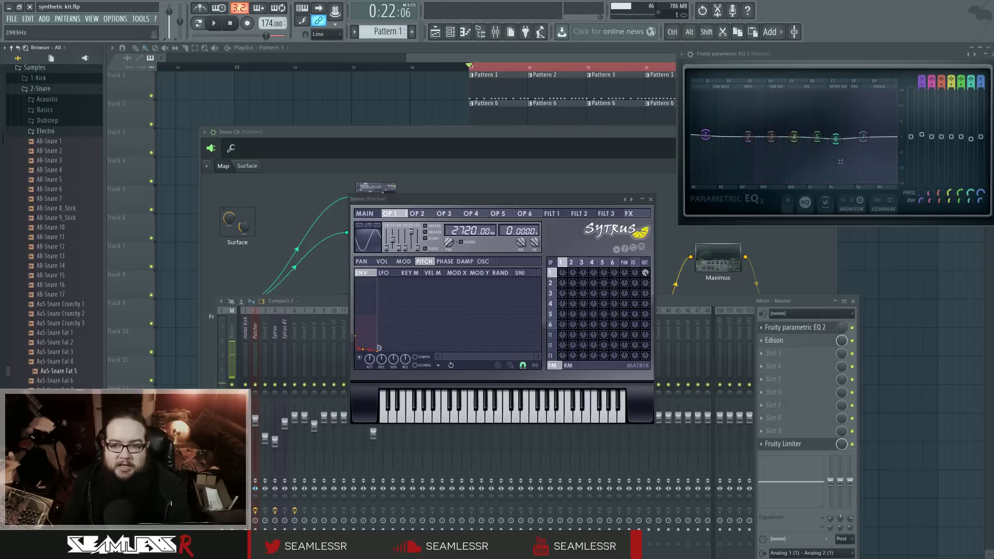
pyautogui.click(37, 70)
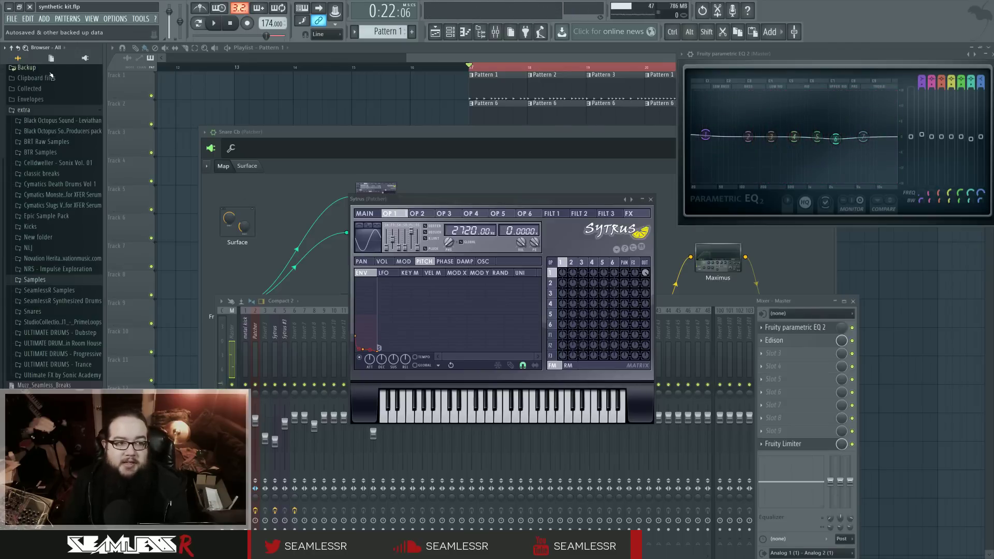
pyautogui.click(31, 110)
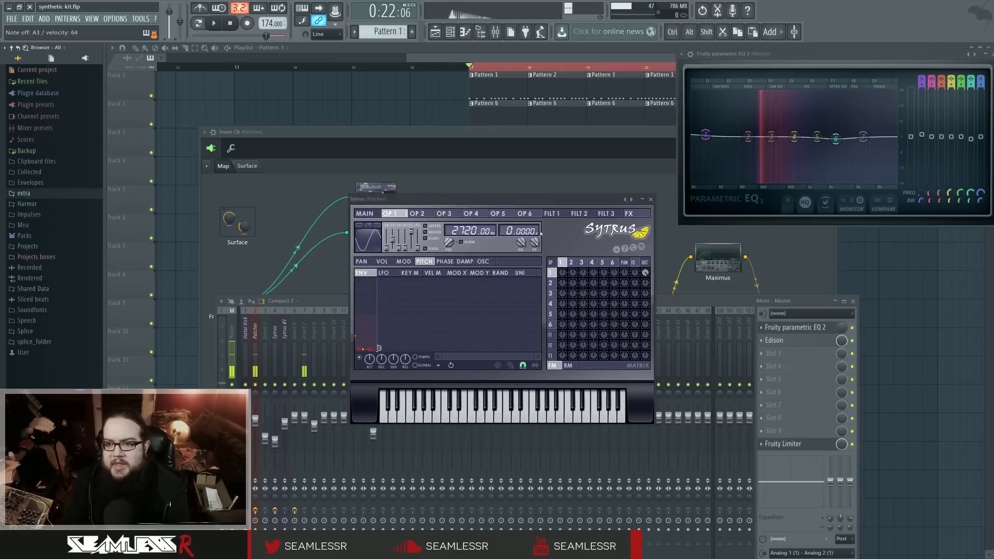
# Step: Close the uppermost Sytrus, mute its direct connection to the central EQ and unmute the second Sytrus's connection
pyautogui.click(651, 199)
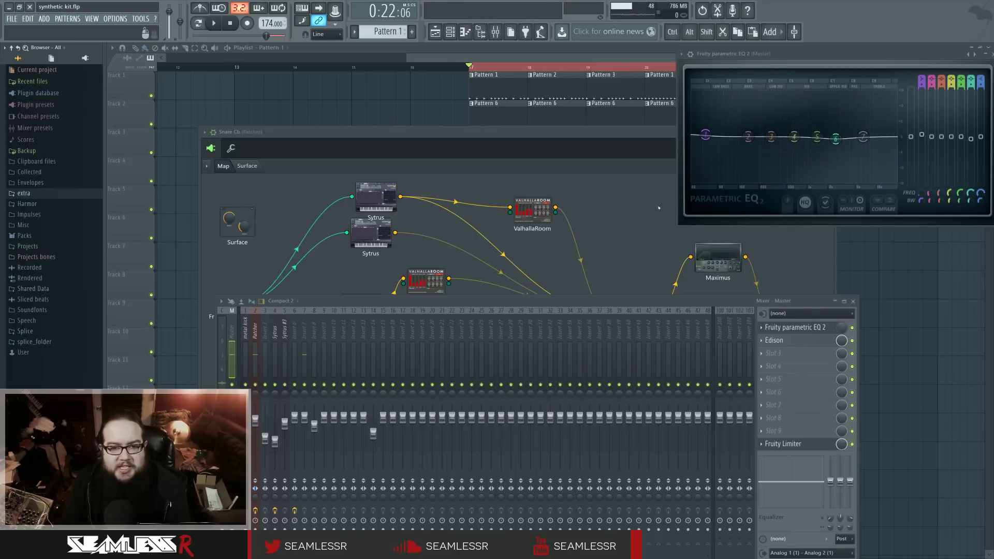
pyautogui.click(515, 261)
pyautogui.click(501, 271)
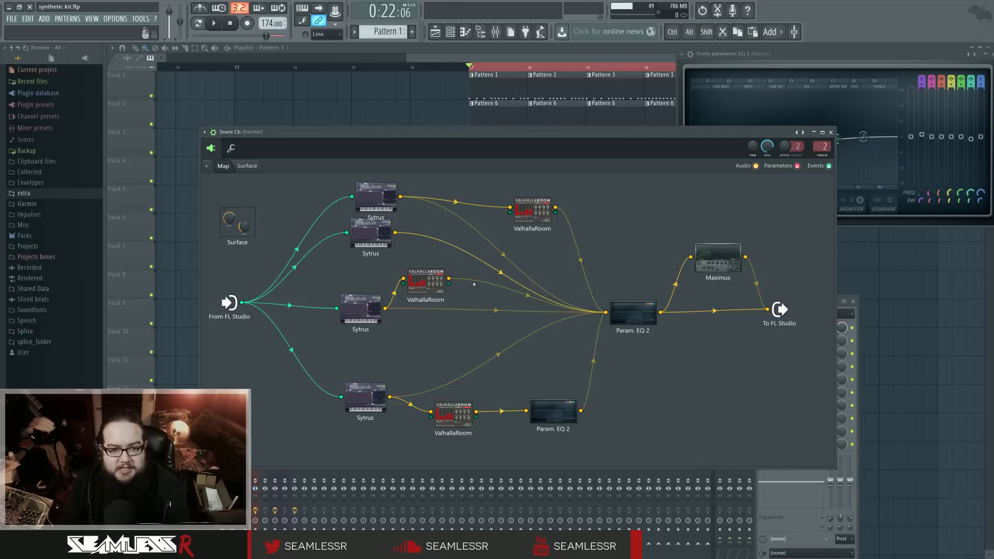
# Step: Open the second Sytrus, move its window over the map's centre, and examine operator 5's oscillator, pitch envelope and volume envelope
pyautogui.doubleClick(379, 235)
pyautogui.moveTo(358, 142); pyautogui.dragTo(641, 211)
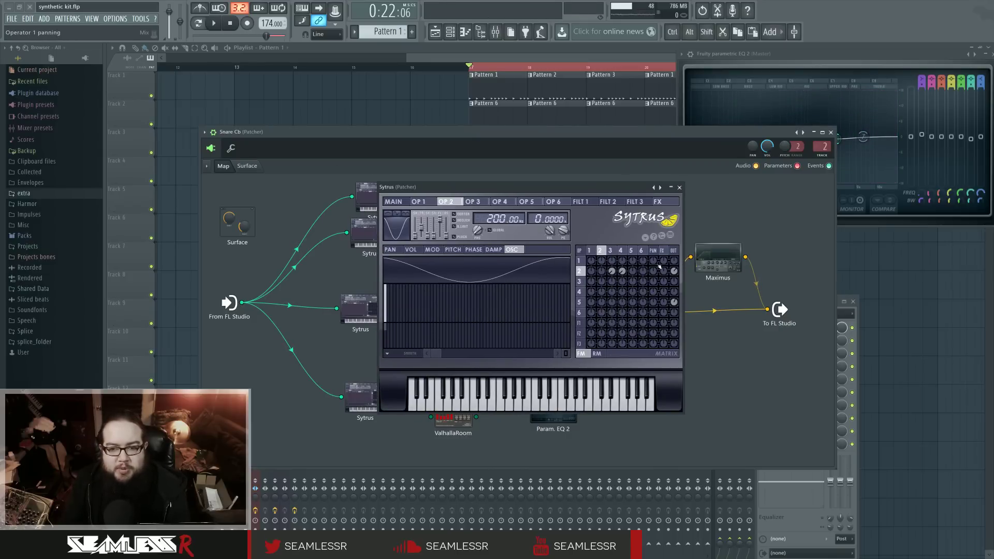
pyautogui.click(630, 250)
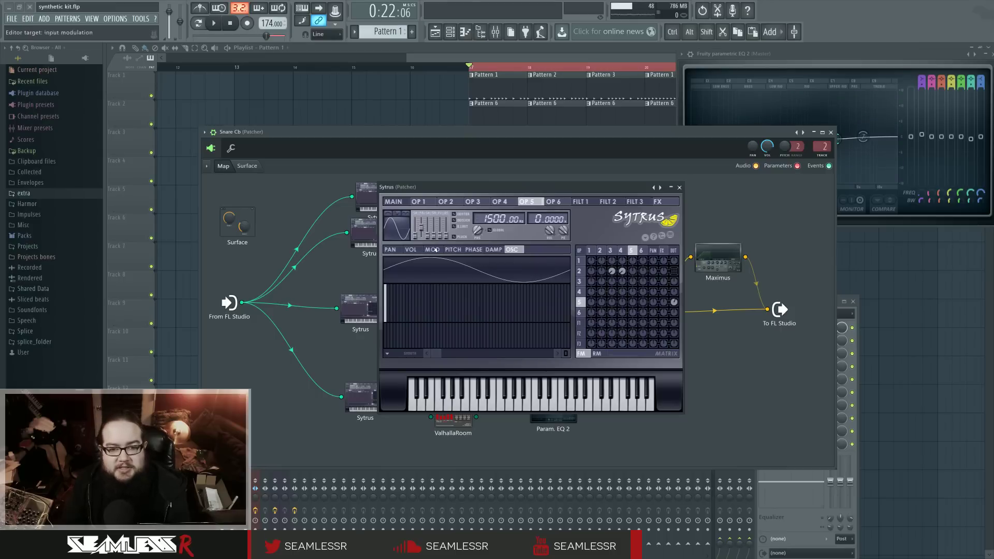
pyautogui.click(453, 250)
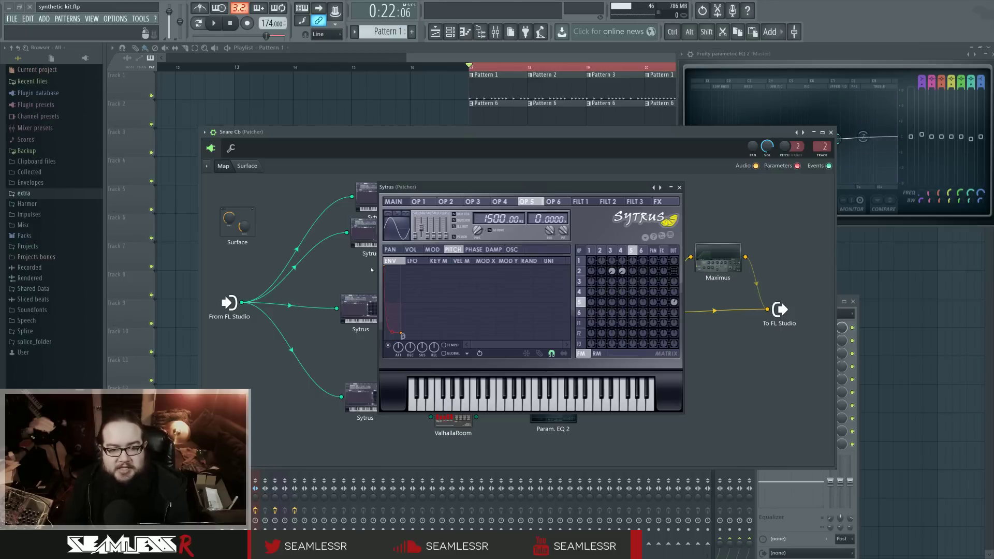
pyautogui.click(410, 249)
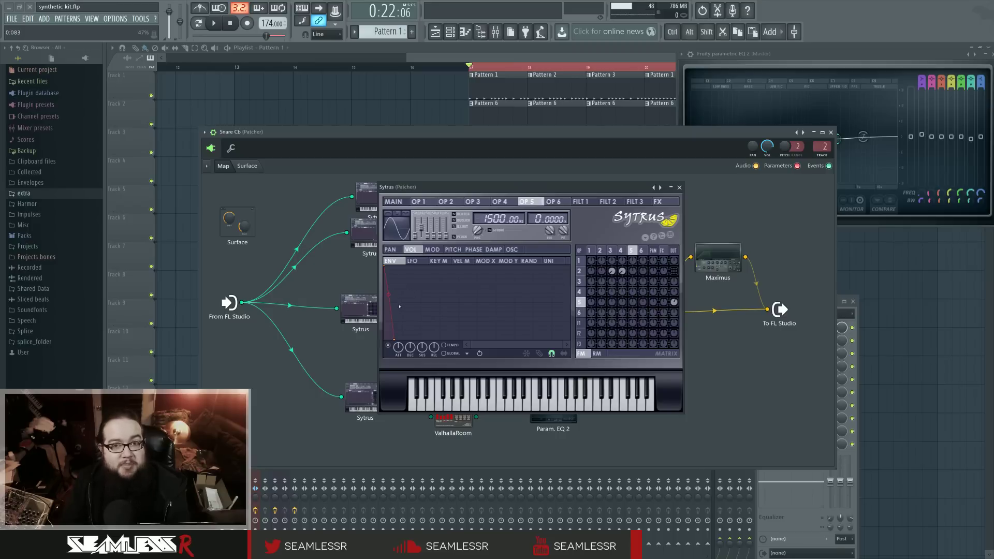
# Step: Bring the Master EQ to the front and examine the pitch envelopes of operators 2, 3 and 4 in the second Sytrus
pyautogui.moveTo(742, 54)
pyautogui.mouseDown()
pyautogui.moveTo(743, 89)
pyautogui.moveTo(741, 52)
pyautogui.mouseUp()
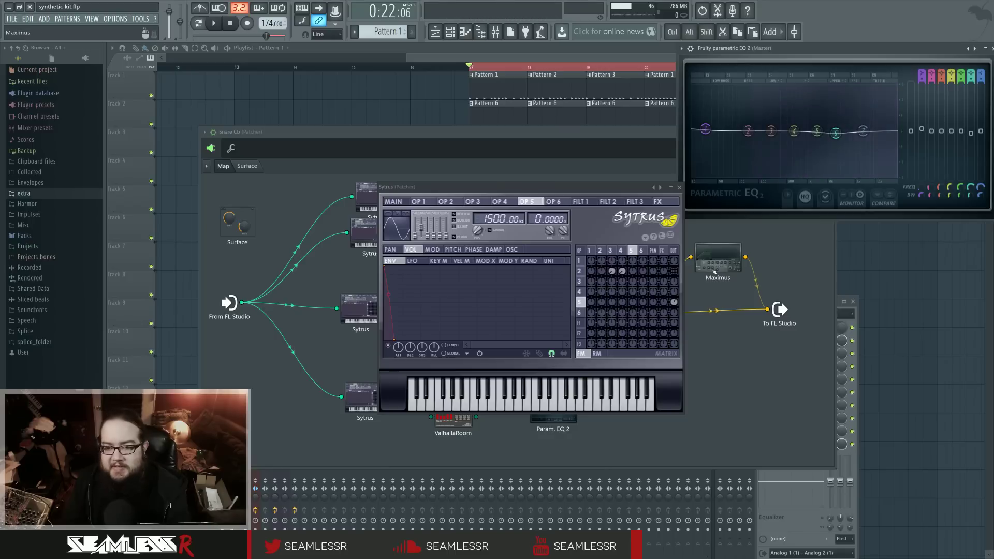
pyautogui.click(611, 250)
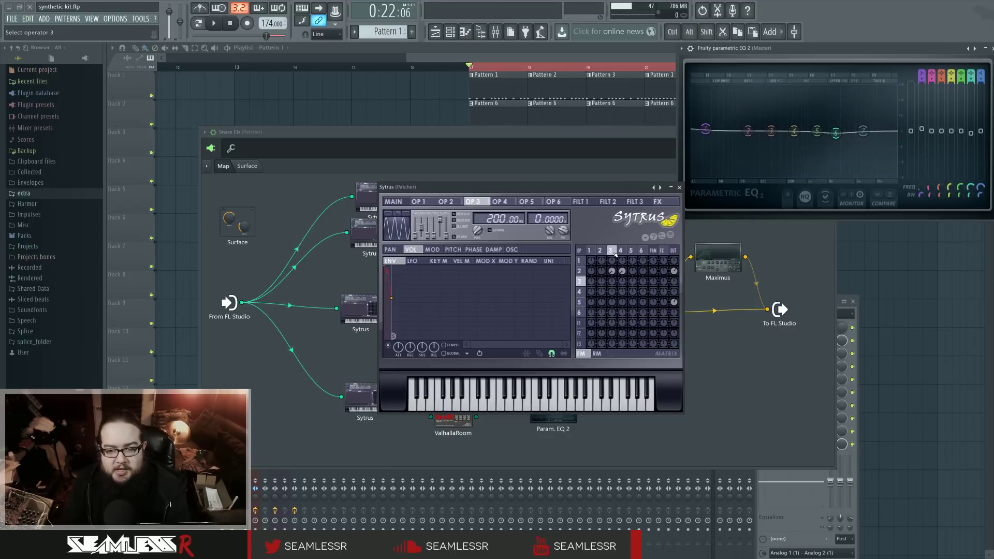
pyautogui.click(599, 250)
pyautogui.click(453, 248)
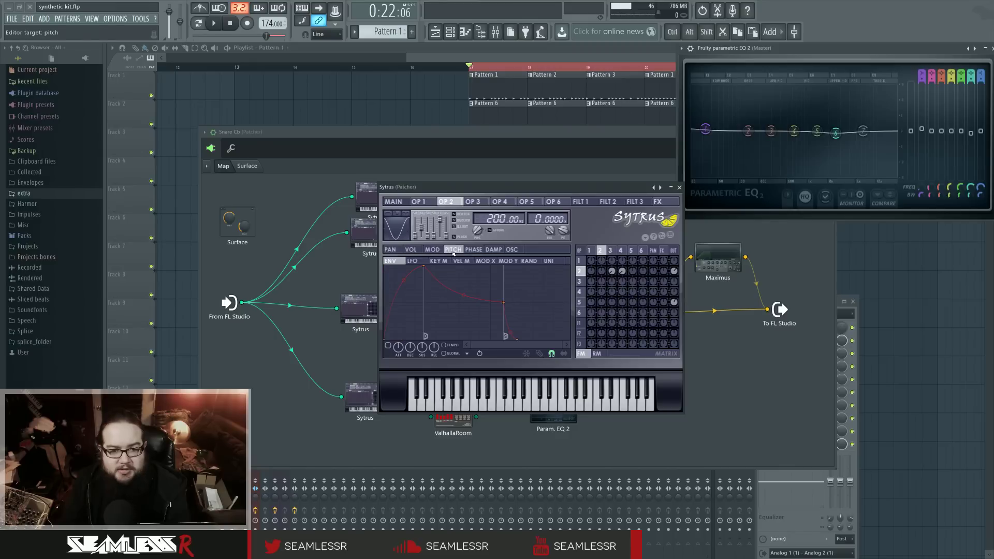
pyautogui.click(610, 250)
pyautogui.click(620, 251)
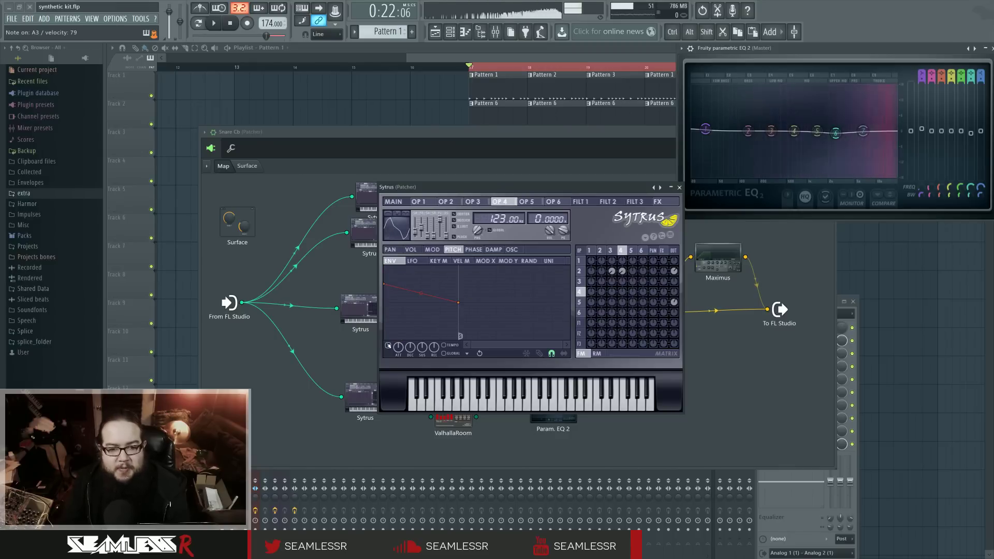
pyautogui.click(610, 251)
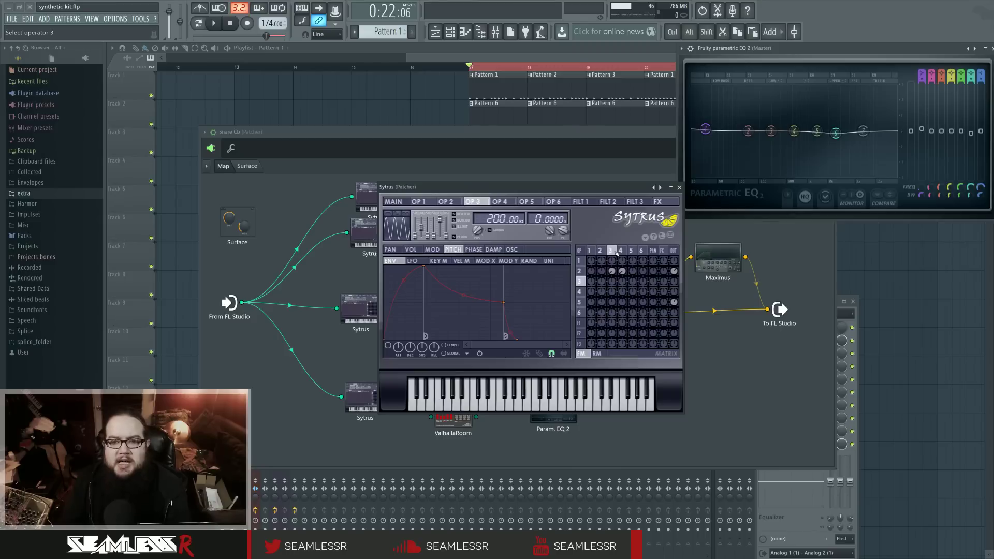
pyautogui.click(619, 251)
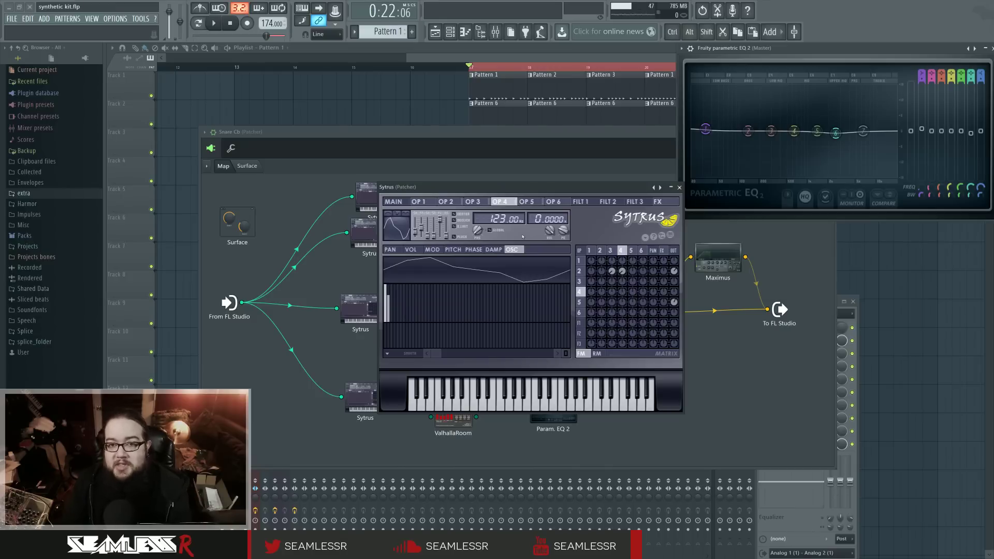
# Step: Compare the oscillator shapes of operators 2, 3 and 4 in the second Sytrus
pyautogui.click(612, 250)
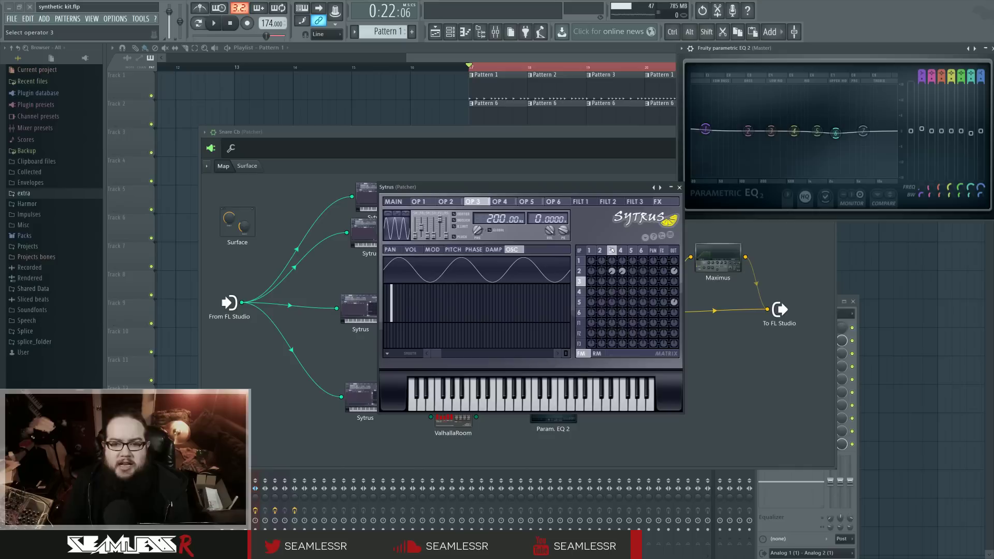
pyautogui.click(621, 250)
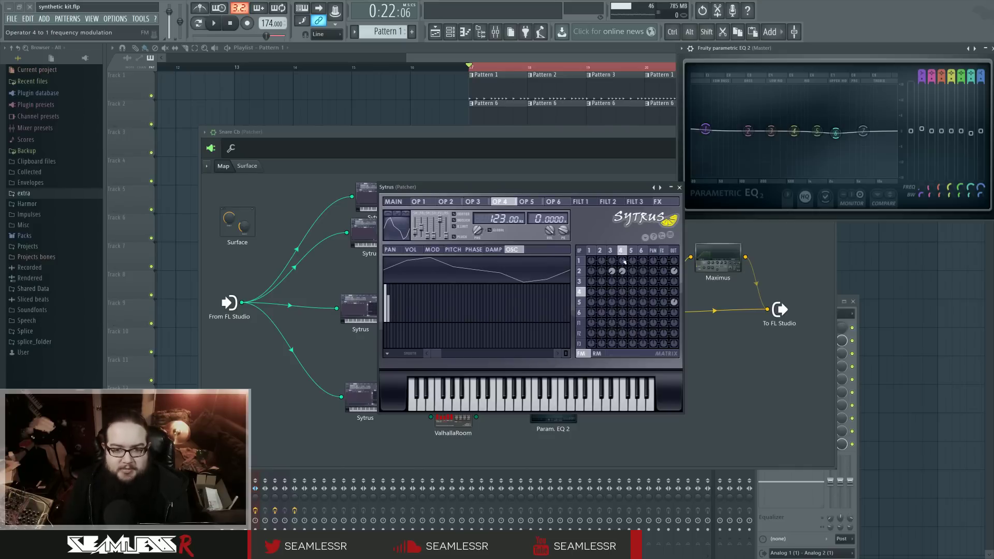
pyautogui.click(611, 250)
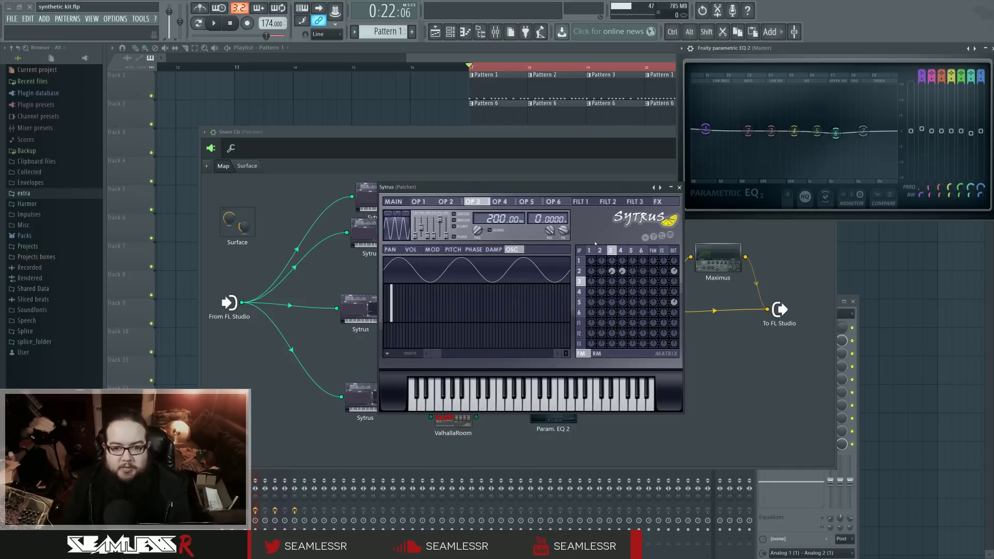
pyautogui.click(600, 250)
pyautogui.click(621, 250)
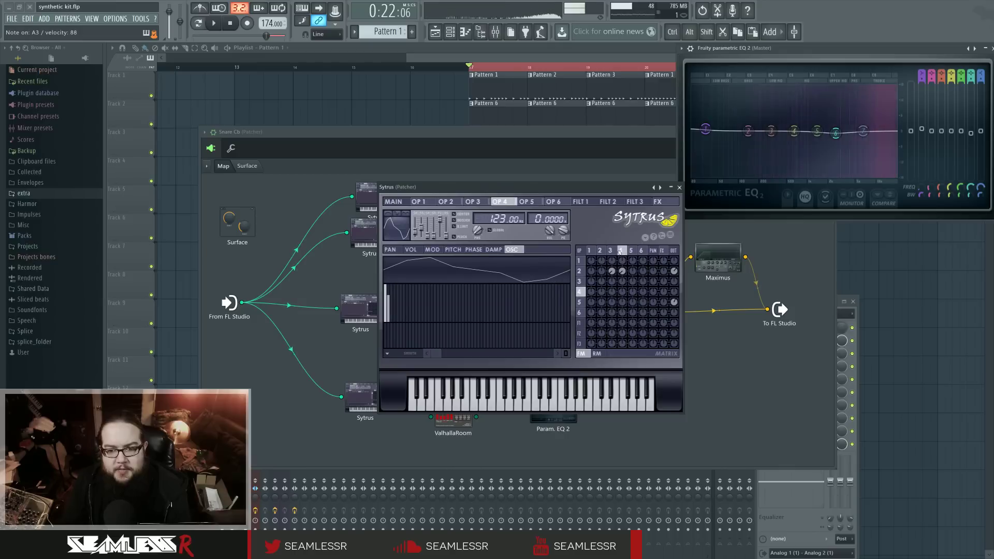
# Step: Check the modulation envelopes of operators 2 and 4, and compare the volume envelopes of the second Sytrus's operators 2, 3 and 4
pyautogui.click(447, 203)
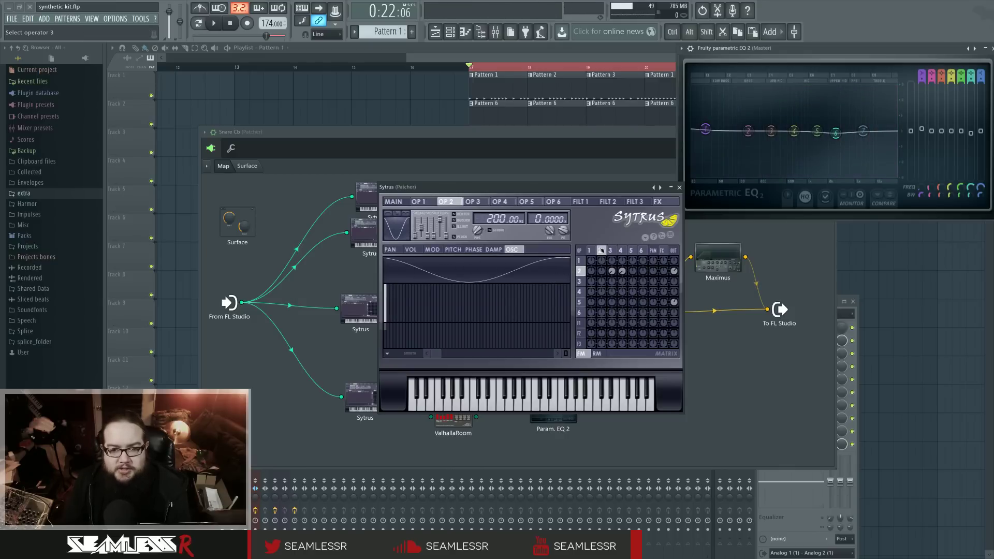
pyautogui.click(434, 251)
pyautogui.click(500, 202)
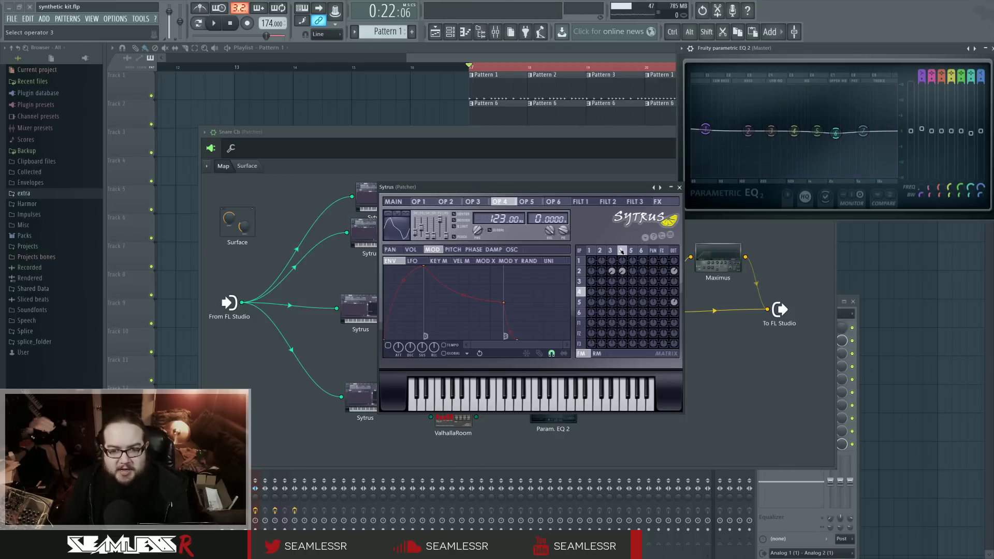
pyautogui.click(473, 202)
pyautogui.click(411, 250)
pyautogui.click(621, 251)
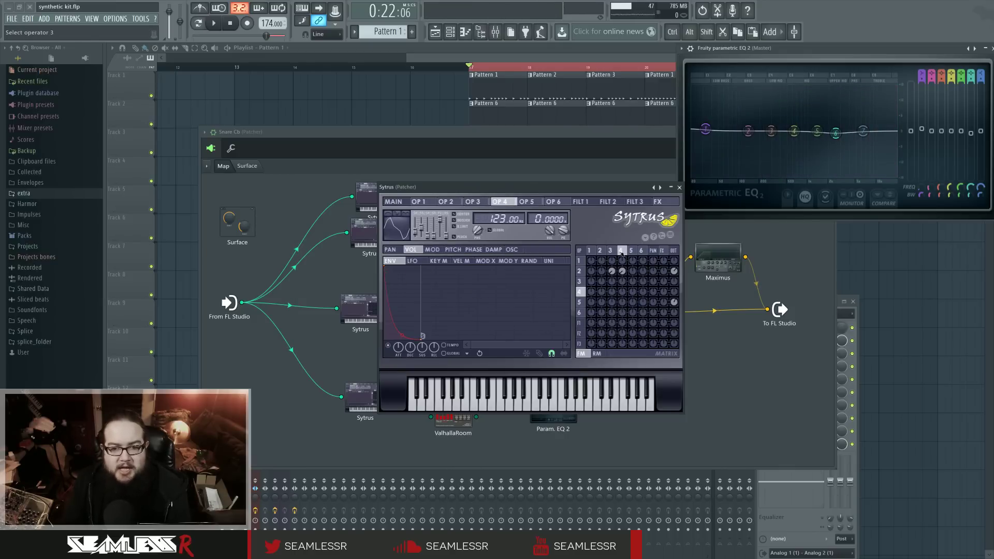
pyautogui.click(610, 250)
pyautogui.click(620, 250)
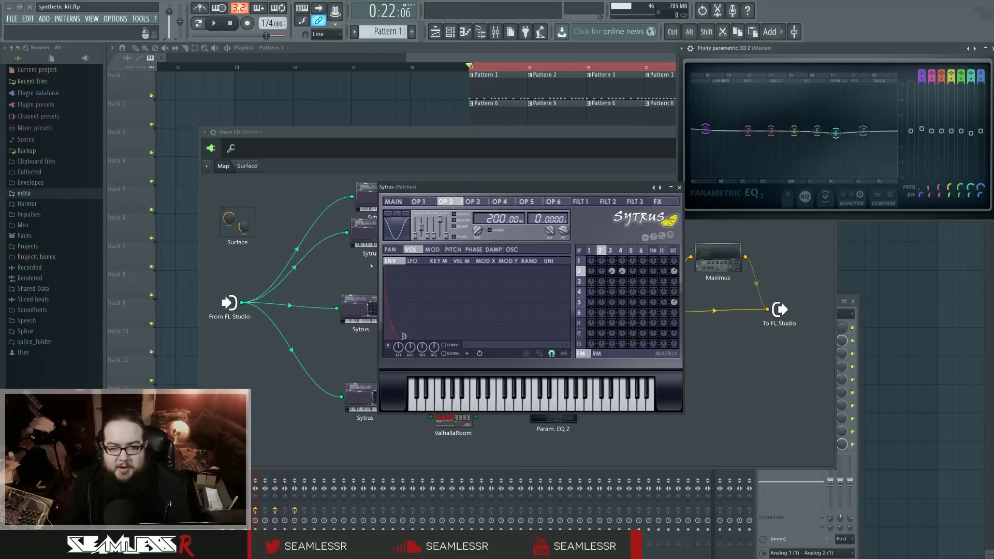
pyautogui.click(610, 251)
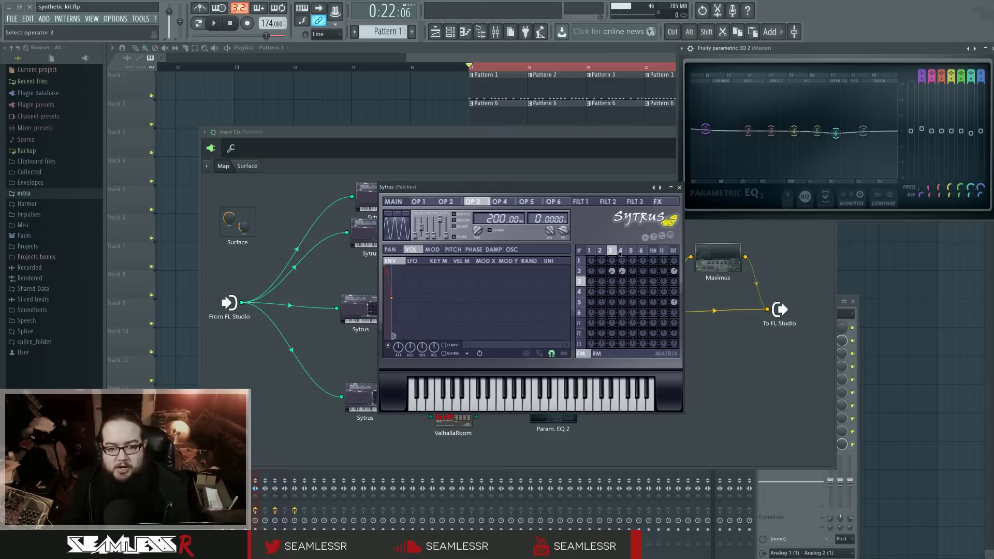
pyautogui.click(620, 251)
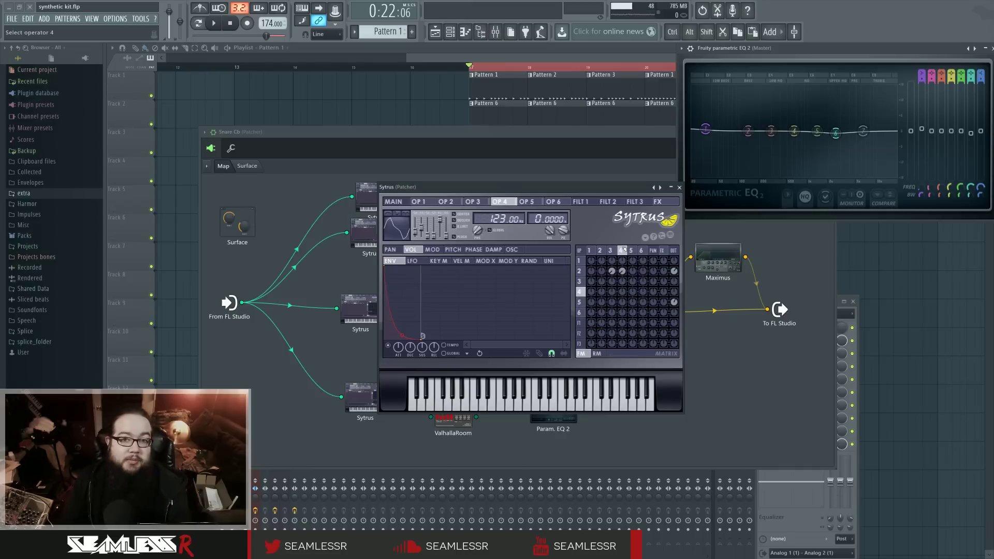
pyautogui.click(453, 250)
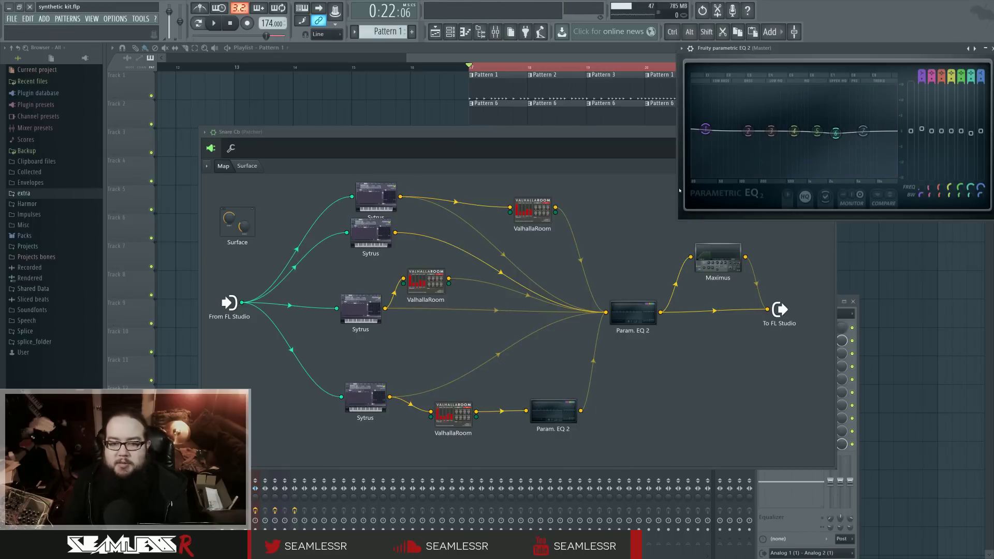
# Step: Switch the audible layer from the second to the third Sytrus through their central EQ connections, and open the third Sytrus over the map's centre
pyautogui.click(678, 187)
pyautogui.click(499, 271)
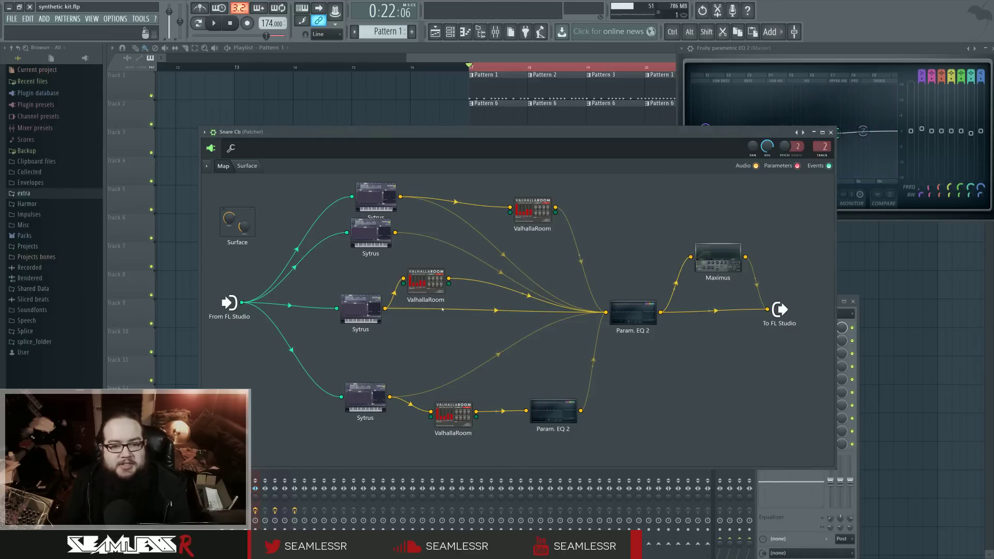
pyautogui.doubleClick(363, 308)
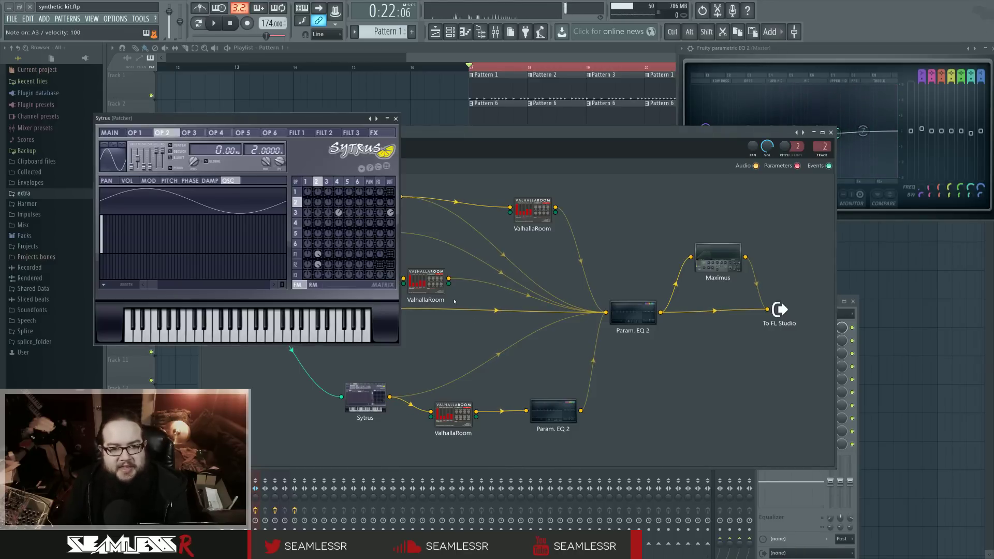
pyautogui.moveTo(352, 130); pyautogui.dragTo(638, 212)
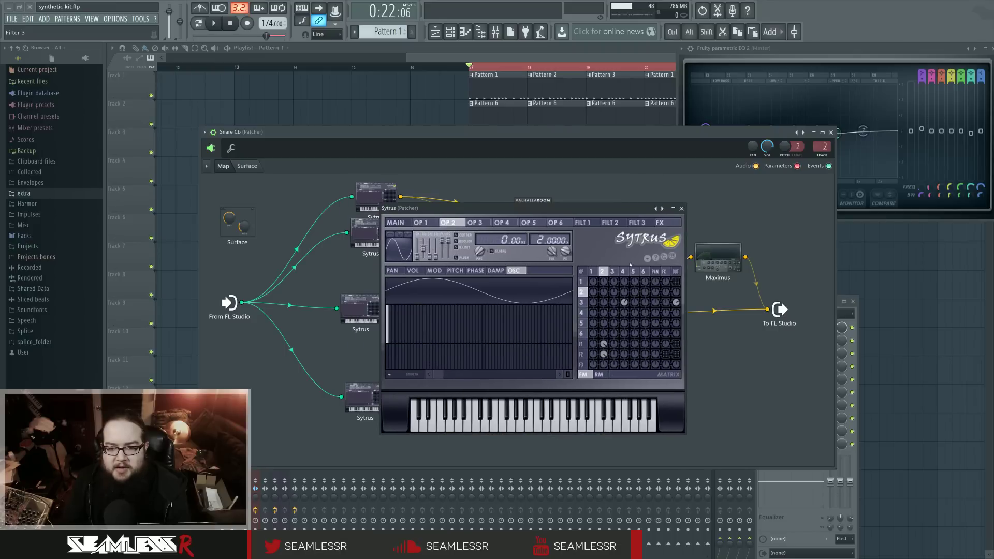
# Step: Compare the oscillator shapes of operators 3 and 4 in the third Sytrus, check operator 4's pitch envelope and close the window
pyautogui.click(612, 272)
pyautogui.click(622, 271)
pyautogui.click(613, 271)
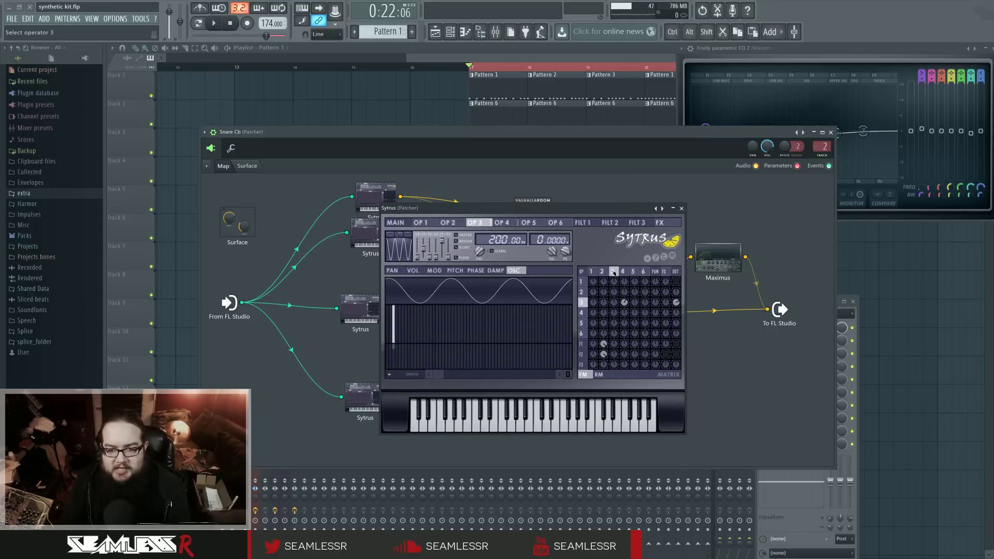
pyautogui.click(622, 271)
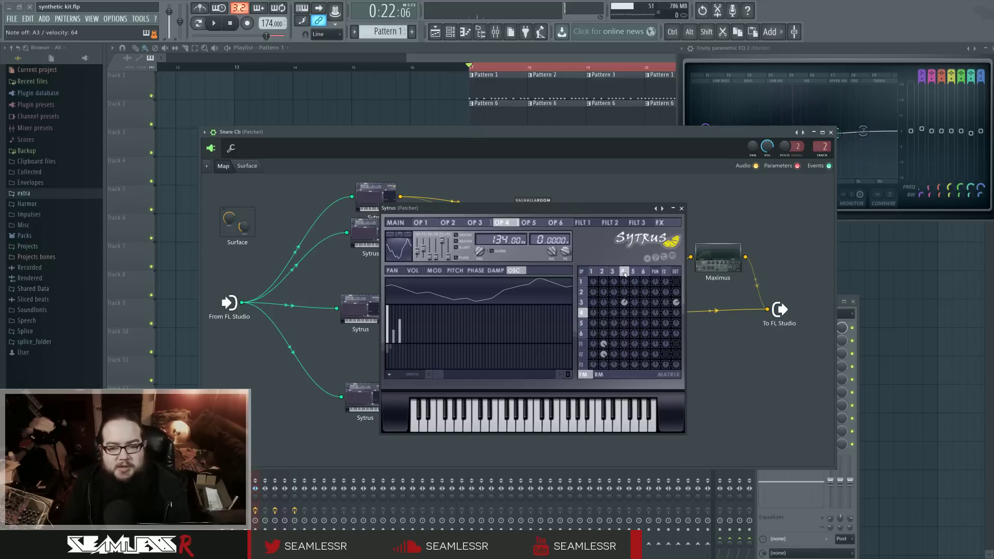
pyautogui.click(455, 270)
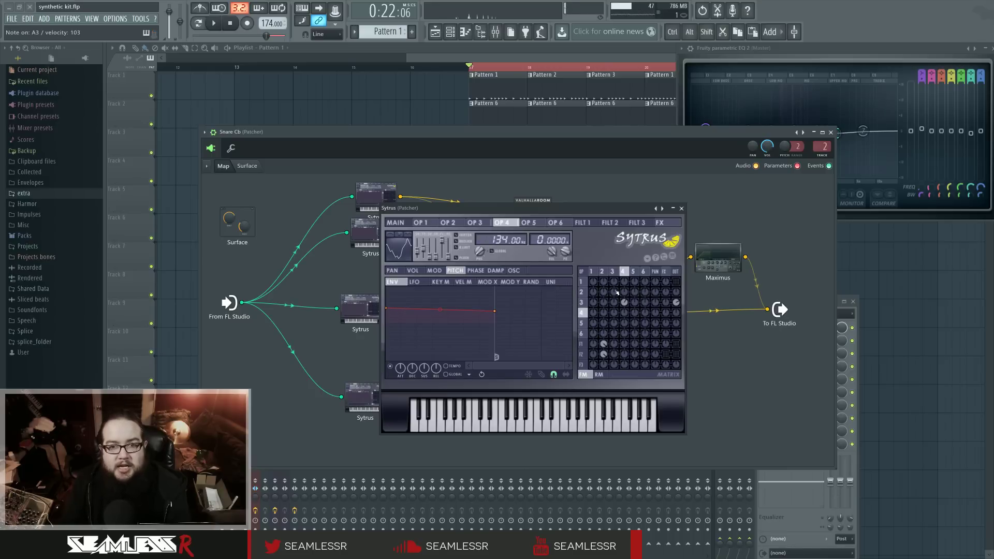
pyautogui.click(681, 209)
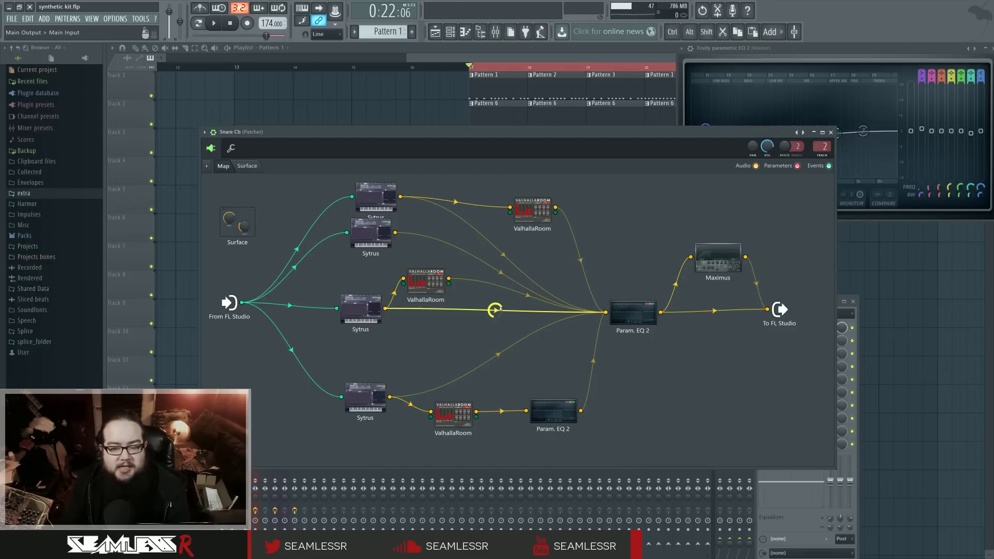
# Step: Reopen the third Sytrus and examine the randomness mappings of operator 4's pitch, volume and modulation and operator 3's modulation
pyautogui.doubleClick(362, 309)
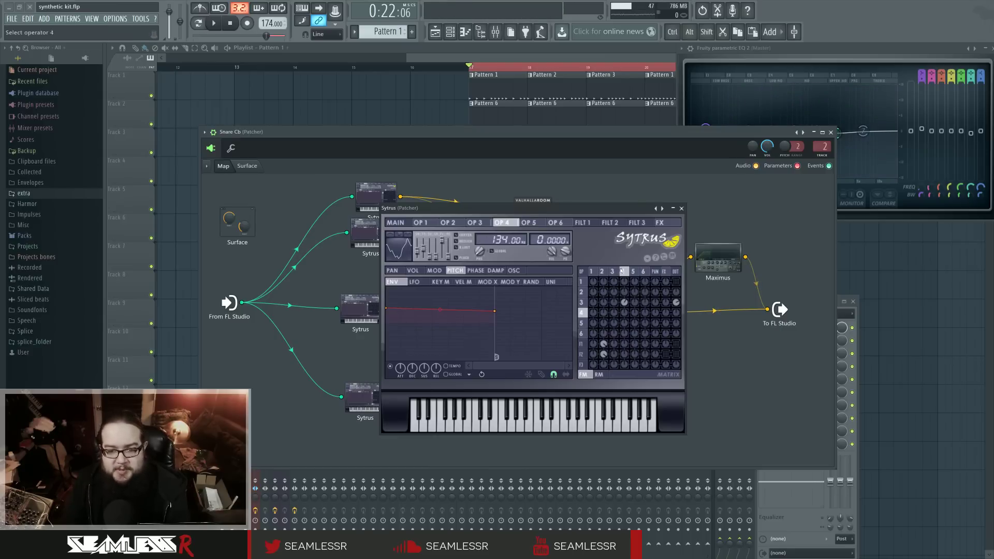
pyautogui.click(531, 282)
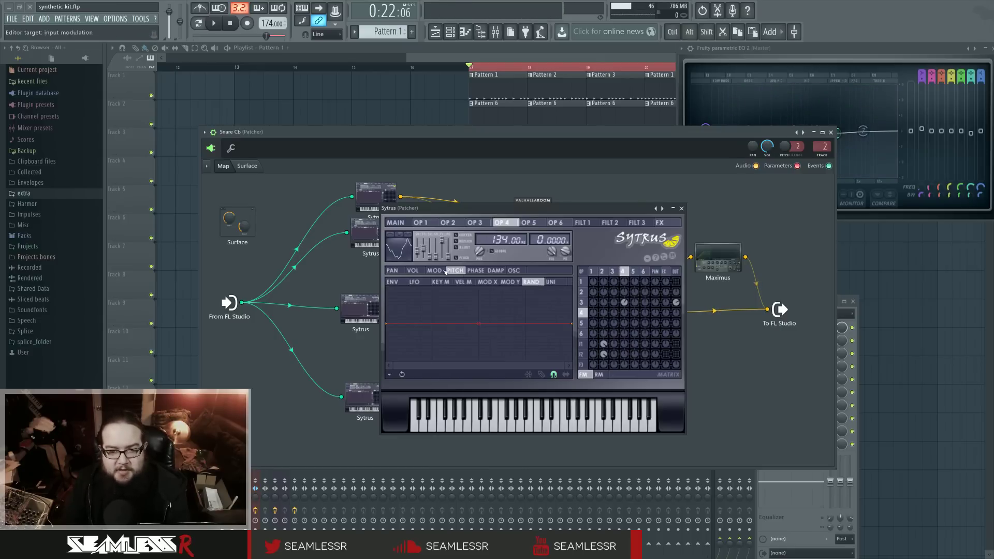
pyautogui.click(413, 271)
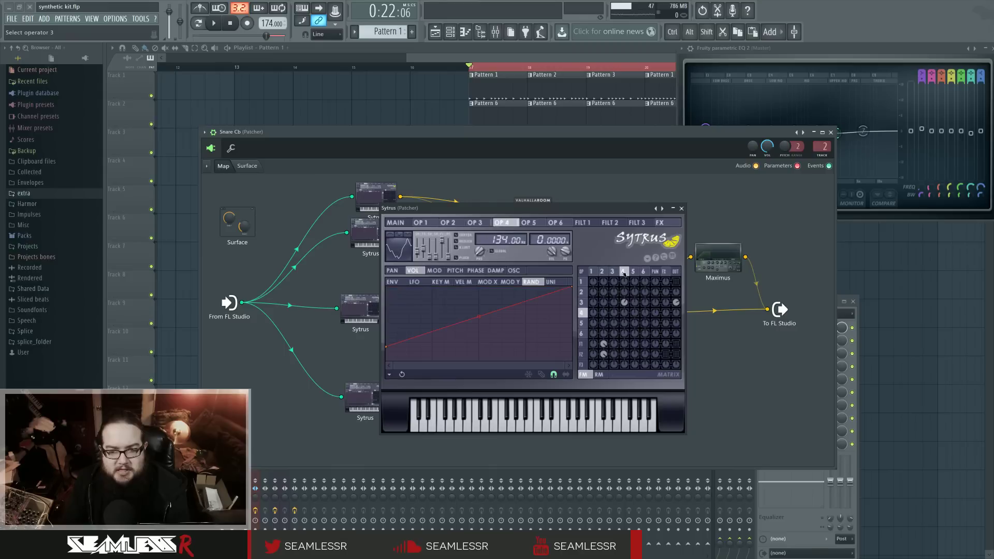
pyautogui.click(437, 272)
pyautogui.click(614, 272)
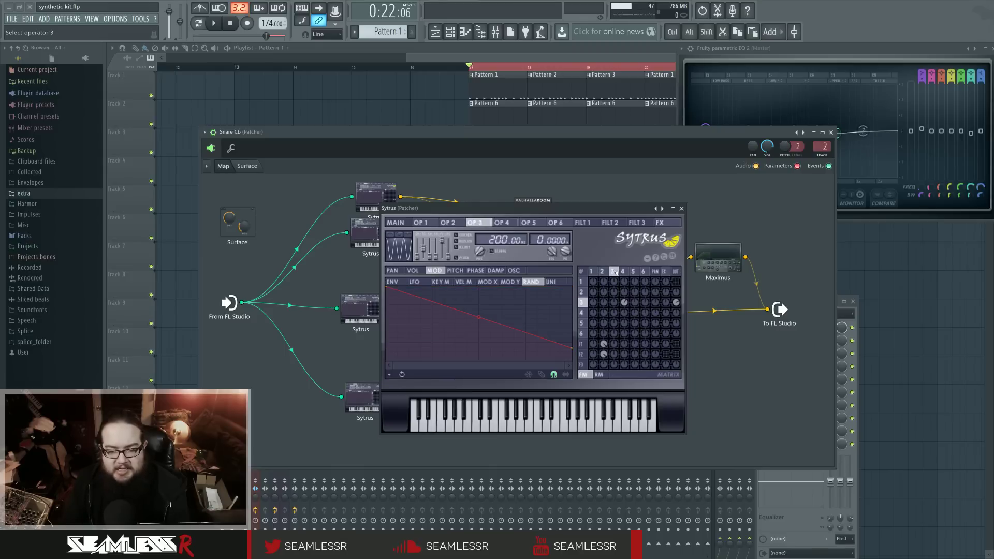
pyautogui.click(623, 271)
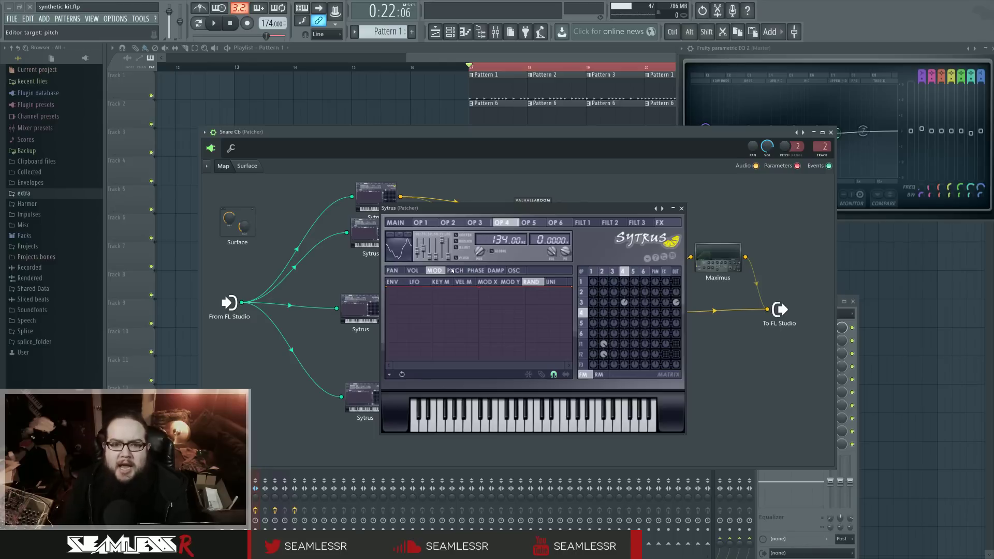
# Step: Compare the oscillators of operators 3 and 4, check operator 4's frequency modulation of operator 3, and close the third Sytrus
pyautogui.click(616, 272)
pyautogui.click(515, 271)
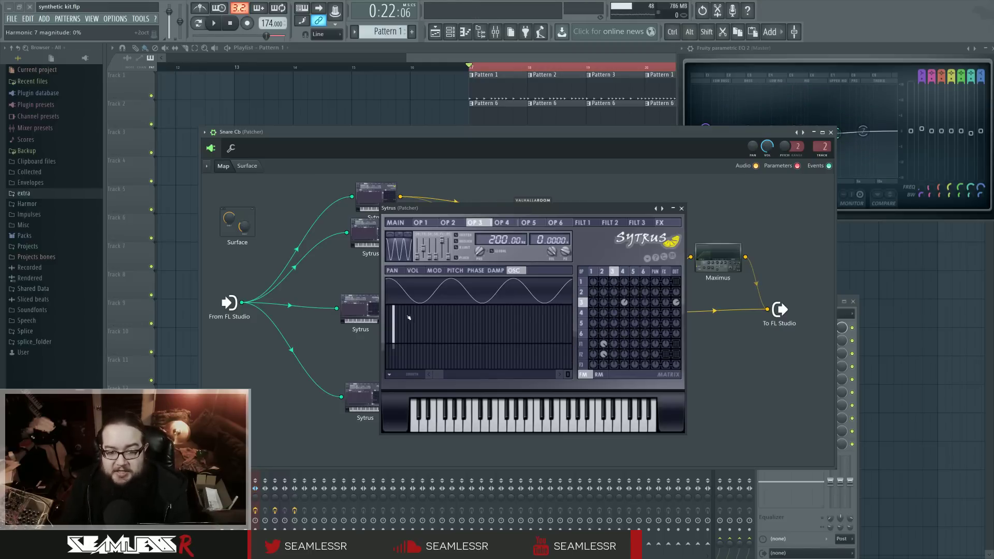
pyautogui.click(582, 313)
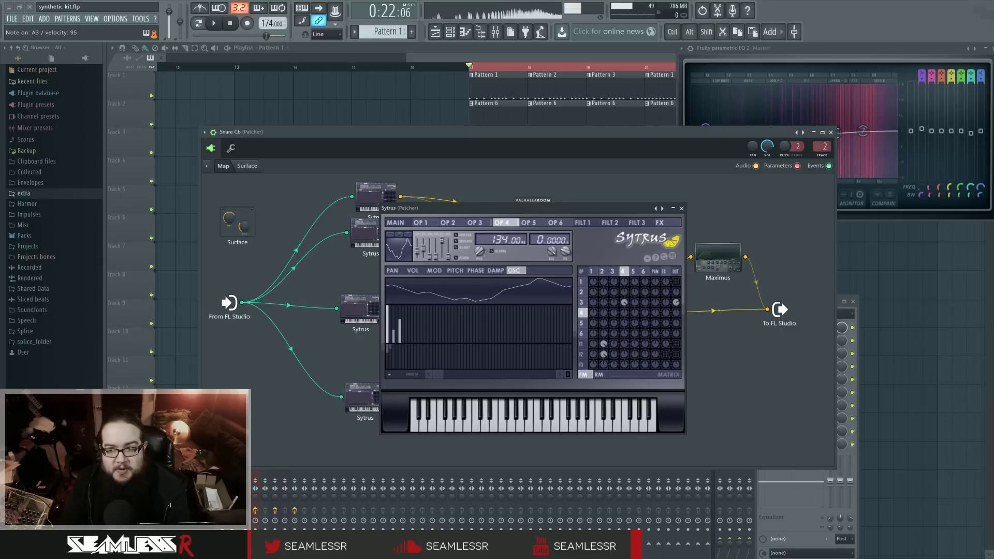
pyautogui.moveTo(625, 304); pyautogui.dragTo(625, 302)
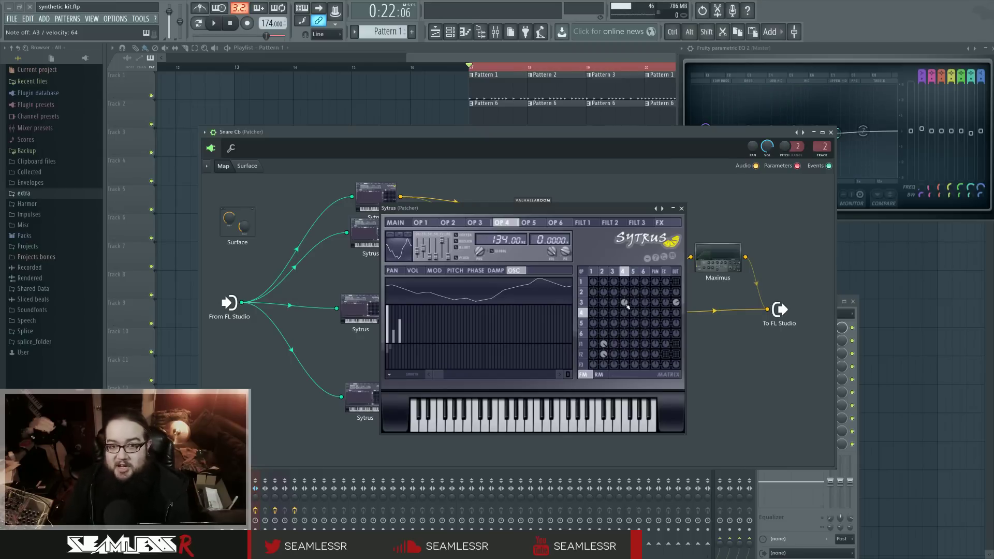
pyautogui.click(614, 272)
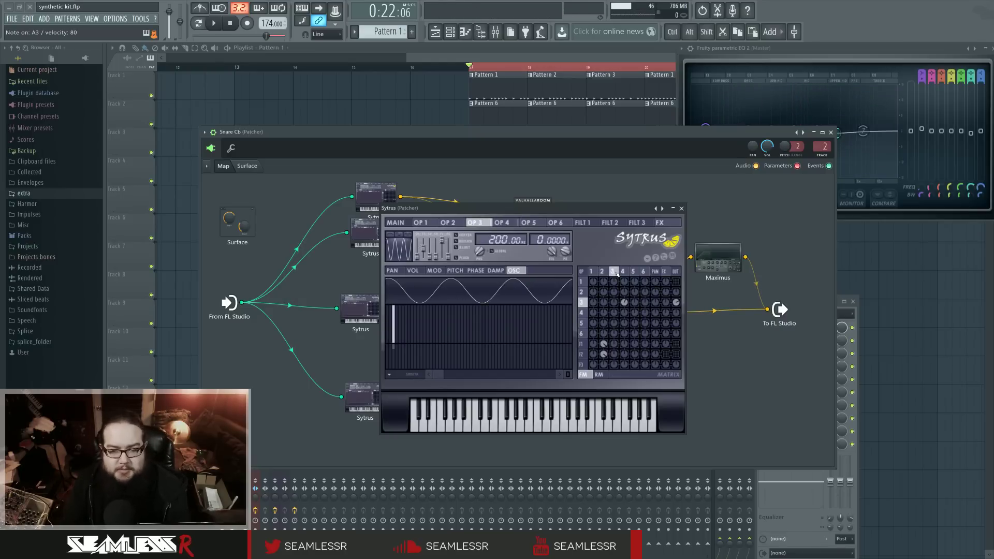
pyautogui.click(623, 272)
pyautogui.click(613, 272)
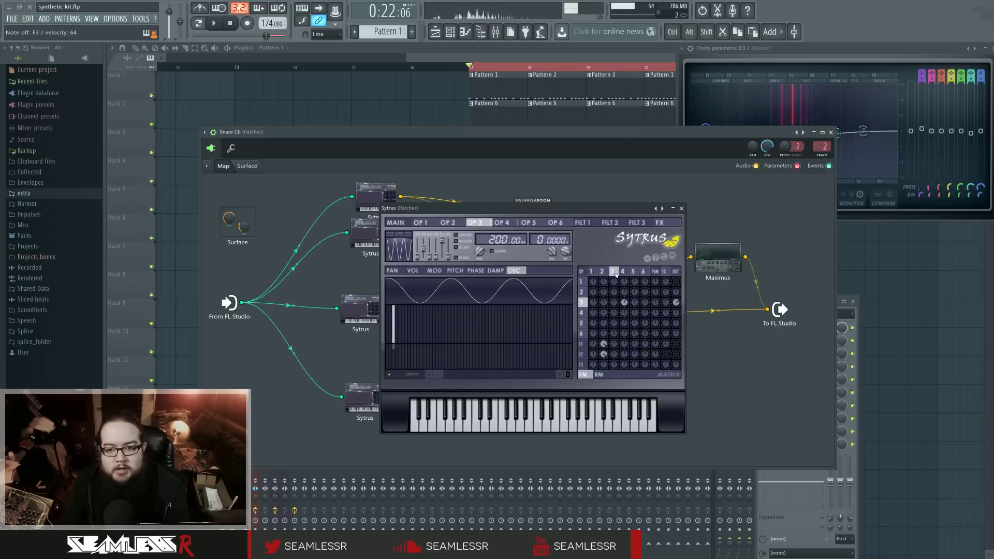
pyautogui.click(681, 208)
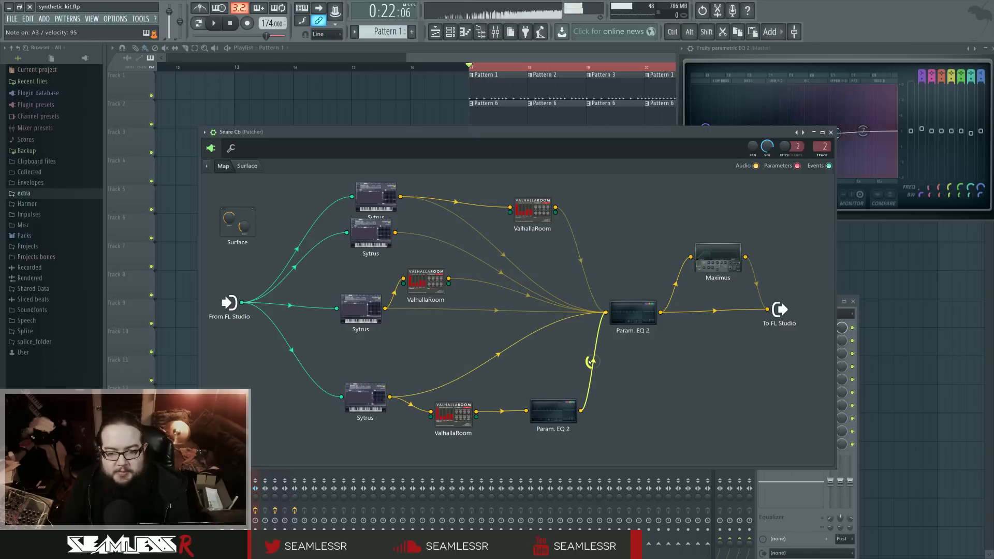
# Step: Open the fourth Sytrus over the map's end, show its filter 1, and shift the Patcher window clear of the master EQ
pyautogui.click(377, 398)
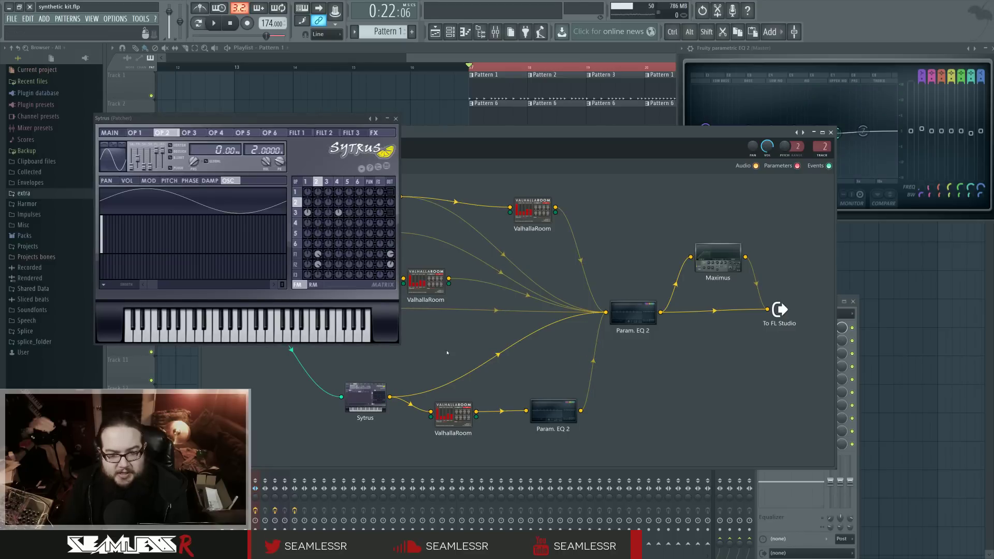
pyautogui.moveTo(333, 122); pyautogui.dragTo(846, 220)
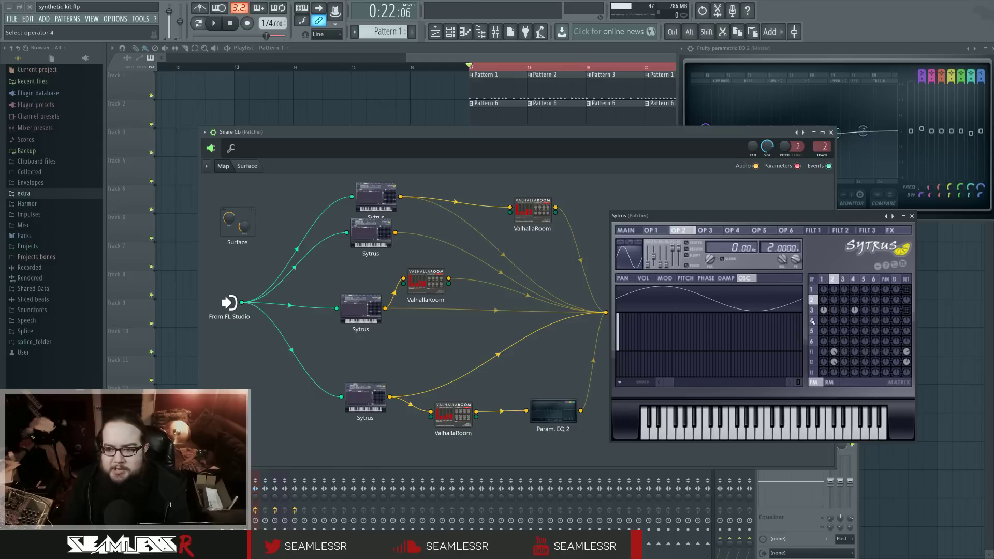
pyautogui.click(814, 231)
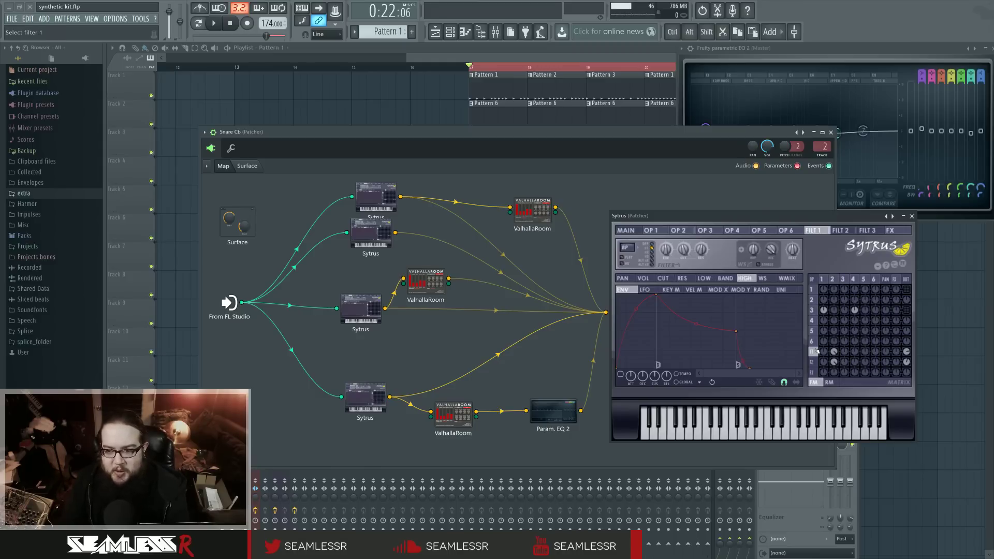
pyautogui.moveTo(765, 137); pyautogui.dragTo(730, 179)
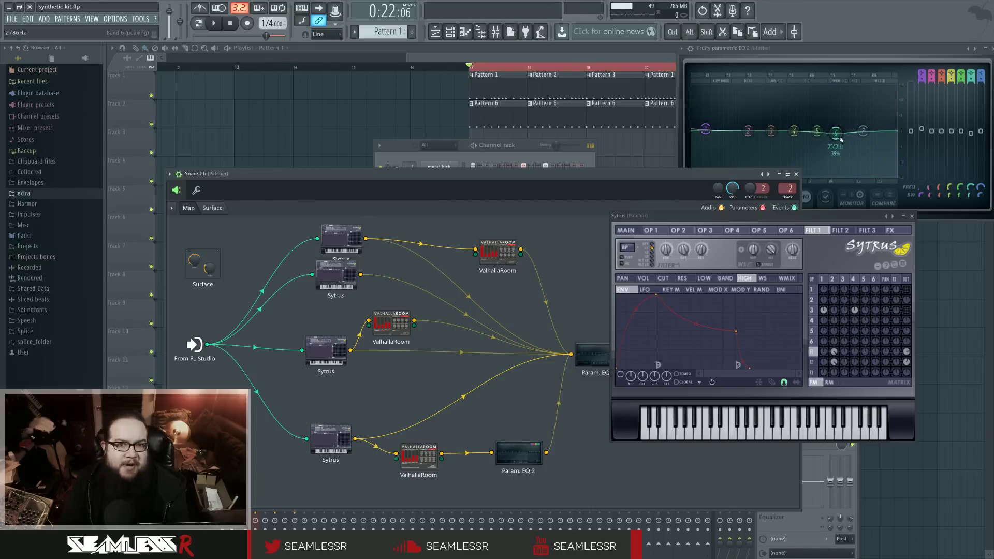
pyautogui.moveTo(841, 140)
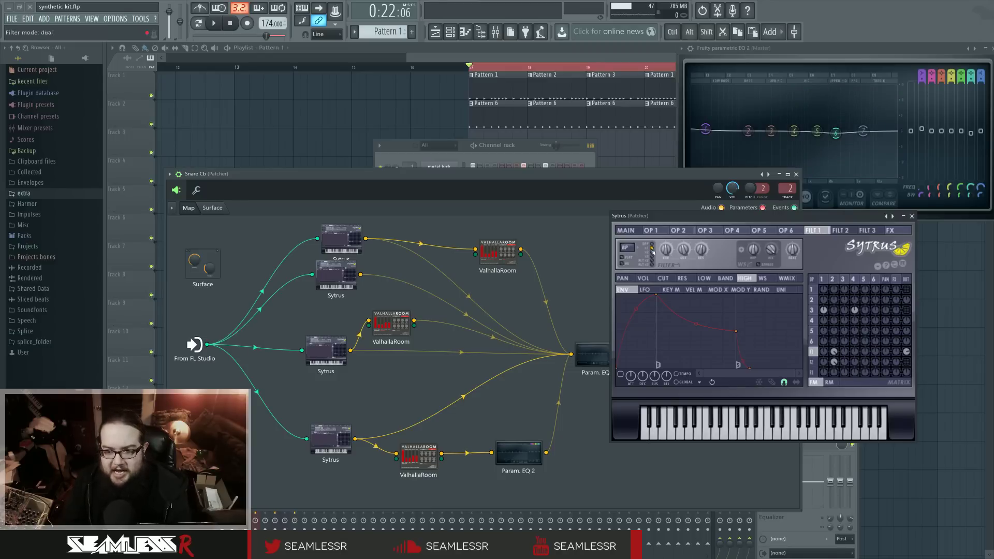
# Step: Compare operator 2's volume envelope with filter 1's volume envelope in the fourth Sytrus
pyautogui.click(833, 279)
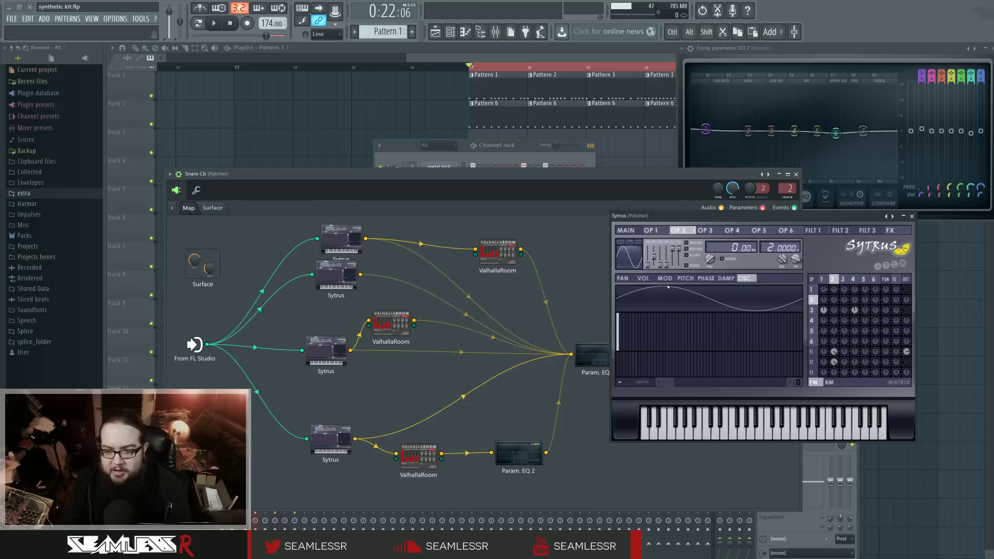
pyautogui.click(643, 278)
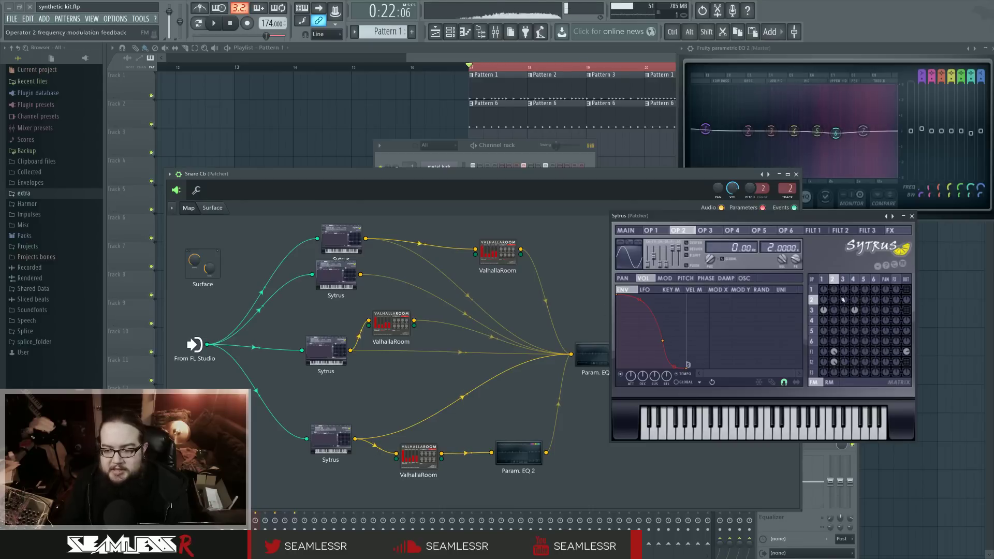
pyautogui.click(811, 352)
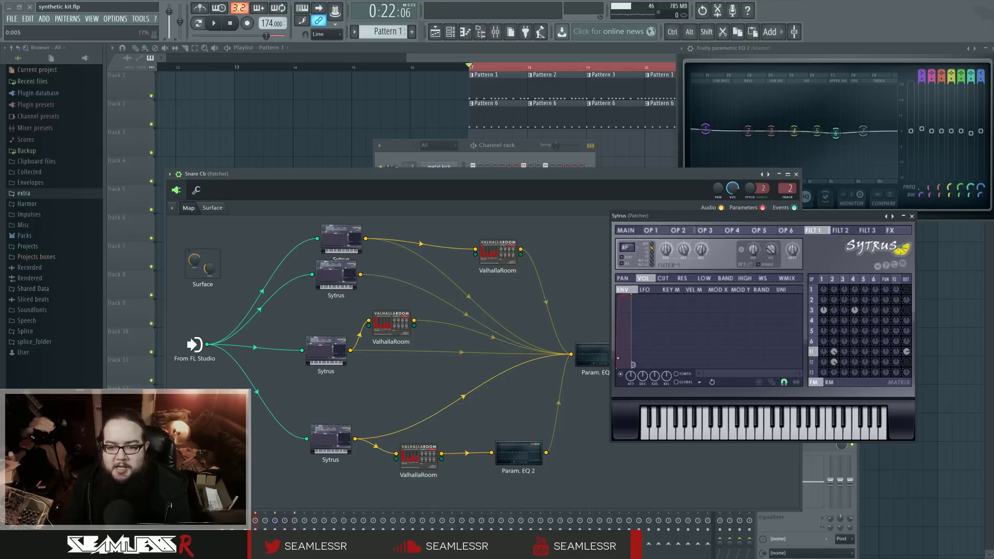
pyautogui.moveTo(617, 367); pyautogui.dragTo(619, 350)
pyautogui.moveTo(606, 282); pyautogui.dragTo(609, 380)
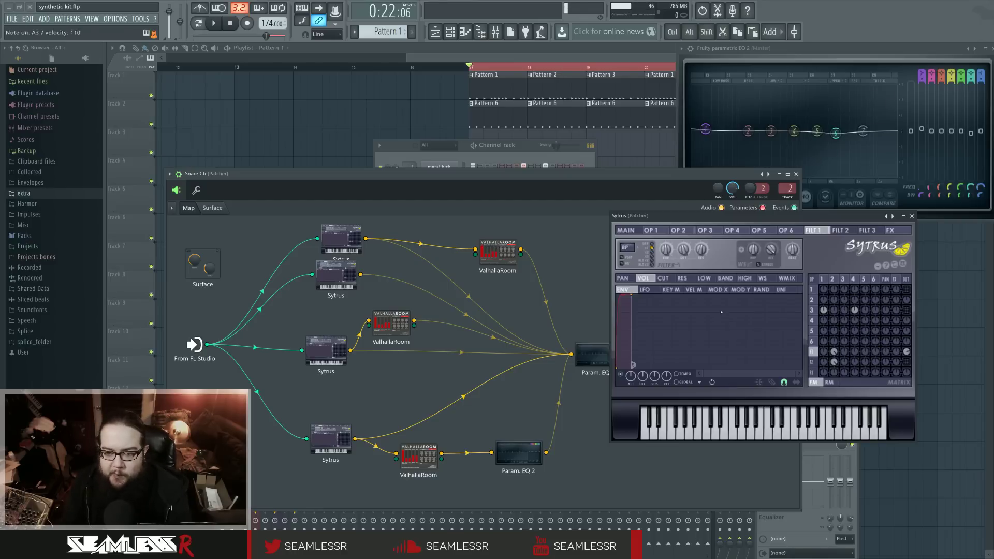
# Step: View filter 1's resonance envelope and illustrate resonance by boosting master EQ band 2 to 12 dB at 111 Hz while varying its bandwidth
pyautogui.click(682, 278)
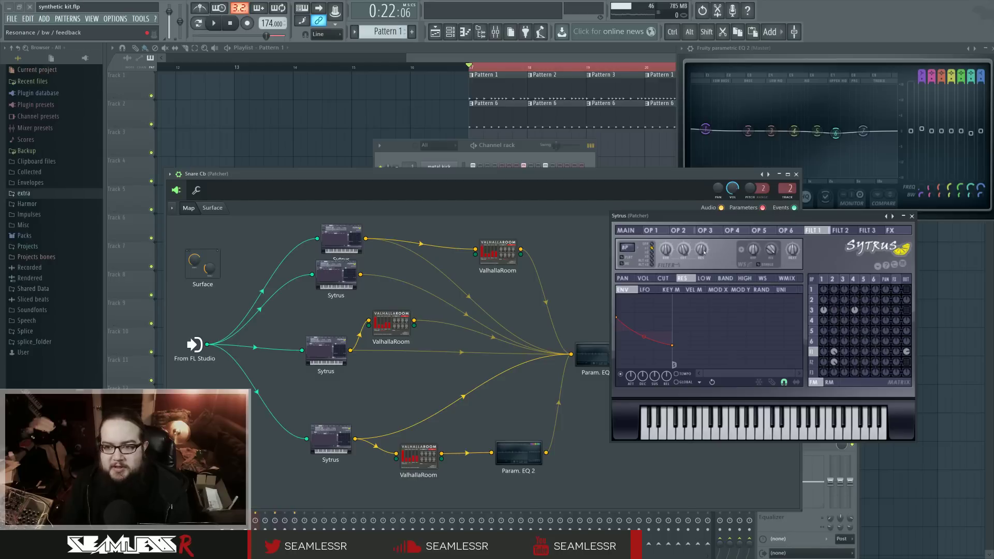
pyautogui.moveTo(747, 131); pyautogui.dragTo(742, 101)
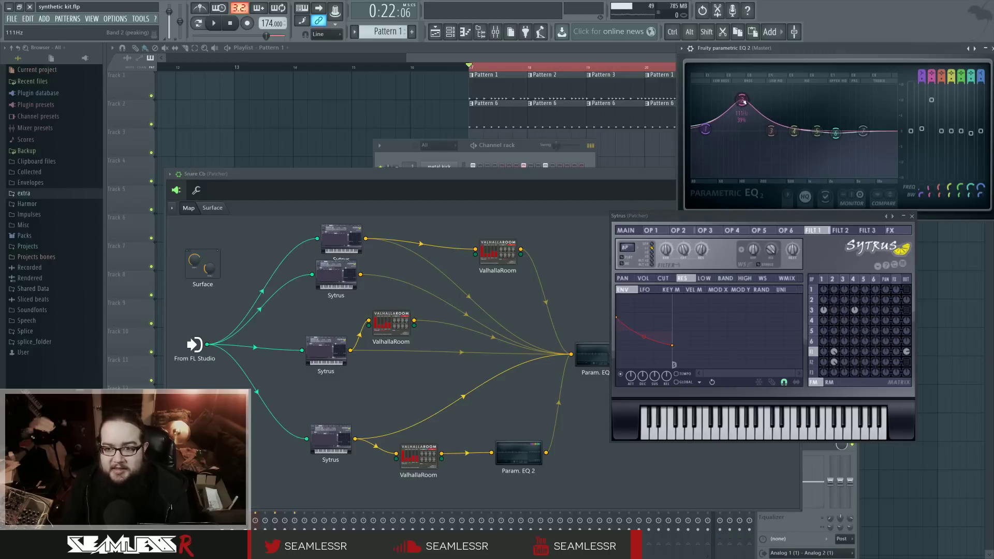
pyautogui.scroll(-8, 741, 101)
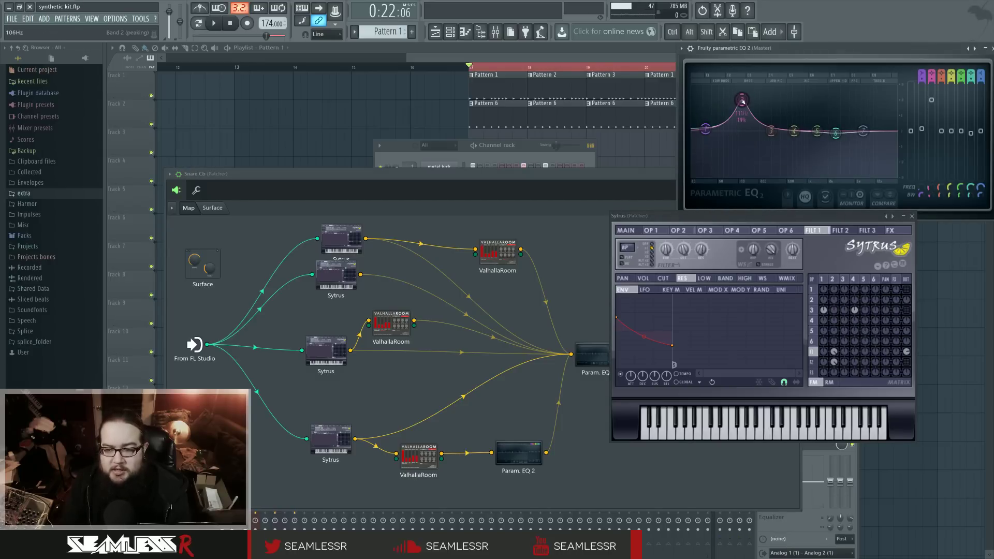
pyautogui.scroll(5, 742, 101)
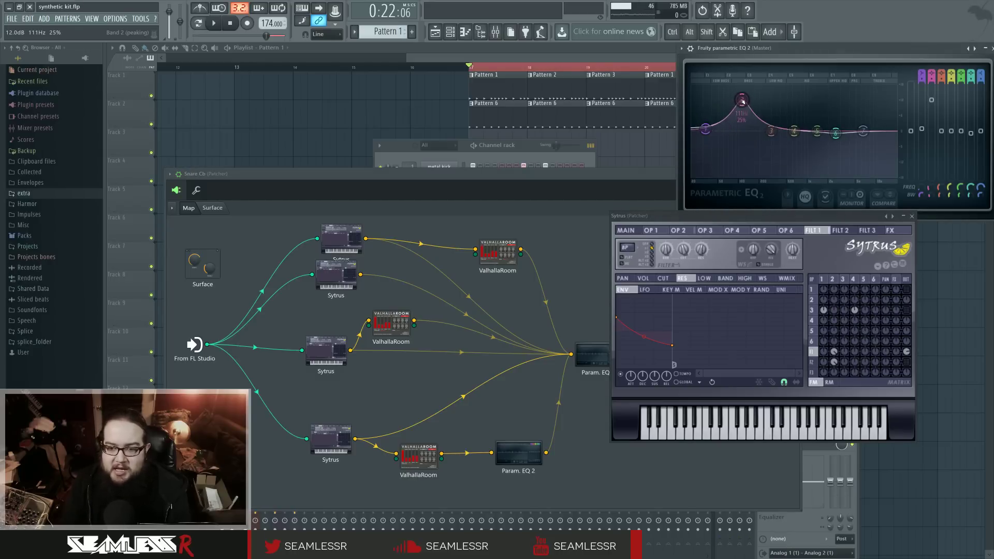
pyautogui.scroll(-5, 741, 101)
pyautogui.scroll(5, 742, 101)
pyautogui.scroll(-6, 741, 101)
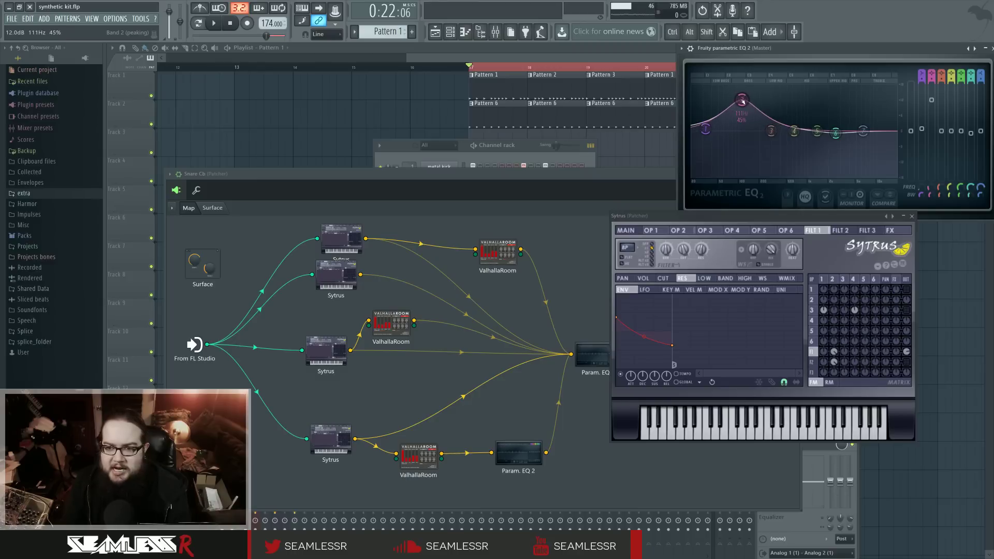
pyautogui.scroll(8, 742, 101)
# Step: Bring band 2 of the master EQ back down to about 0.9 dB at 99 Hz and readjust its bandwidth
pyautogui.moveTo(741, 101); pyautogui.dragTo(740, 129)
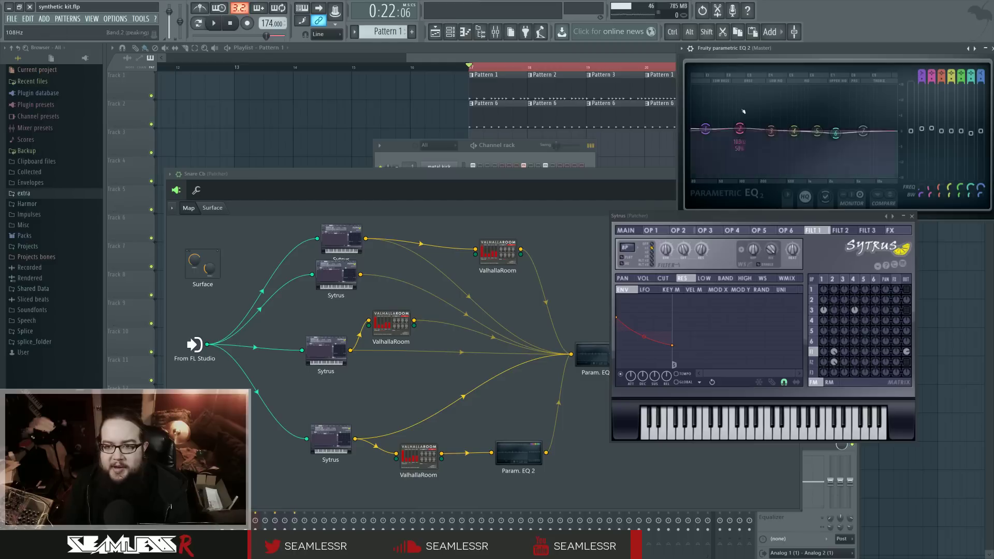
pyautogui.scroll(-5, 740, 128)
pyautogui.moveTo(740, 129)
pyautogui.mouseDown()
pyautogui.moveTo(741, 101)
pyautogui.moveTo(738, 130)
pyautogui.mouseUp()
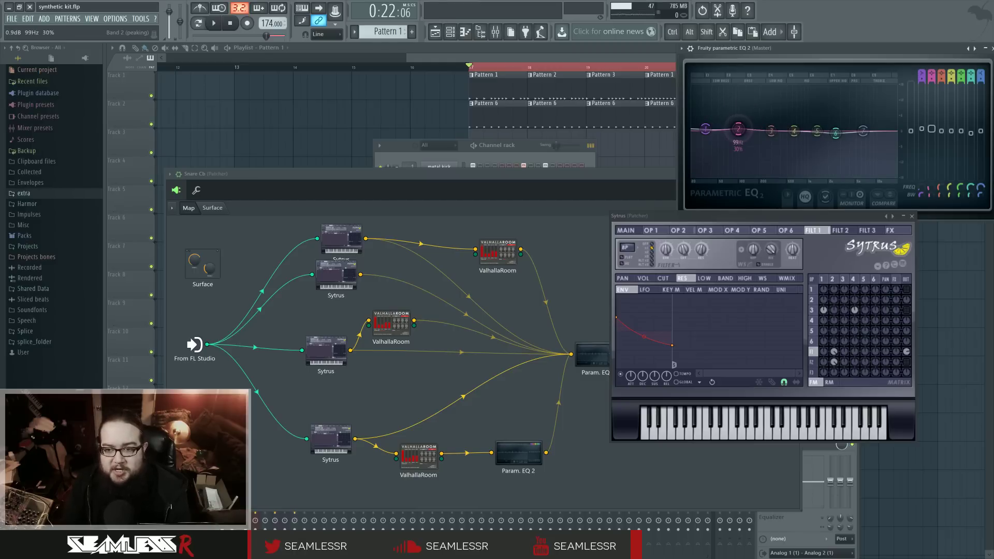
pyautogui.scroll(3, 739, 130)
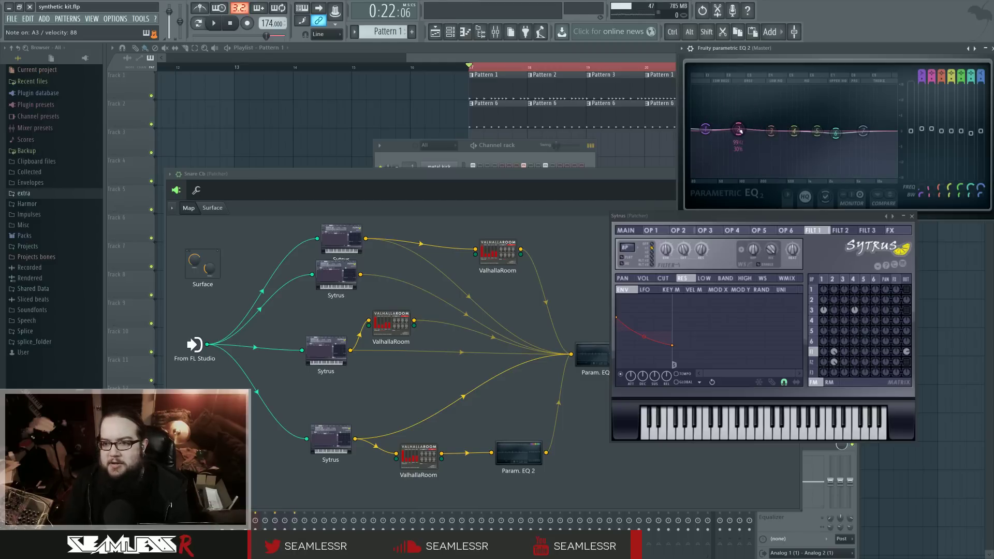
# Step: Lower the end point of filter 1's resonance envelope to -70% and inspect the filter's cutoff envelope and its amount
pyautogui.moveTo(672, 345)
pyautogui.mouseDown()
pyautogui.moveTo(673, 364)
pyautogui.moveTo(672, 297)
pyautogui.moveTo(672, 359)
pyautogui.mouseUp()
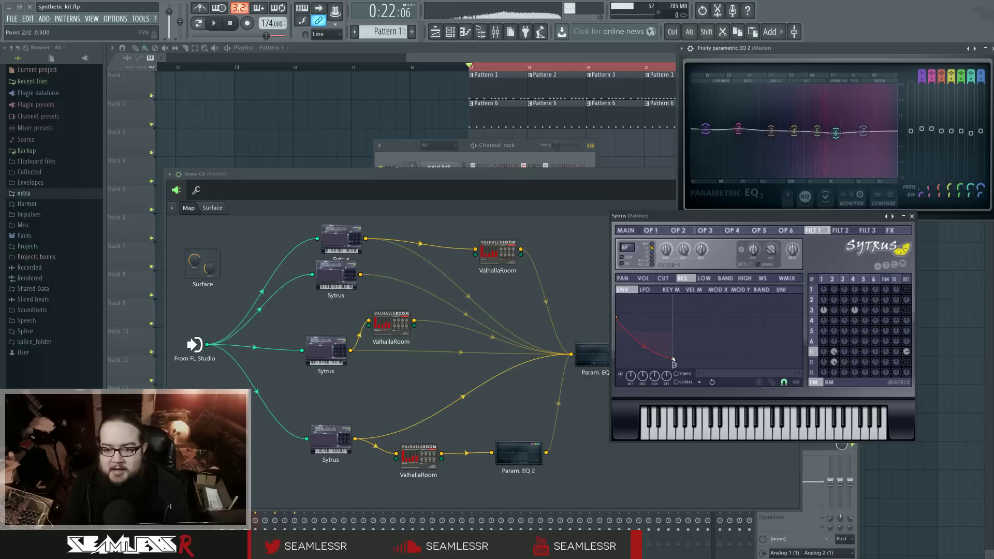
pyautogui.click(662, 277)
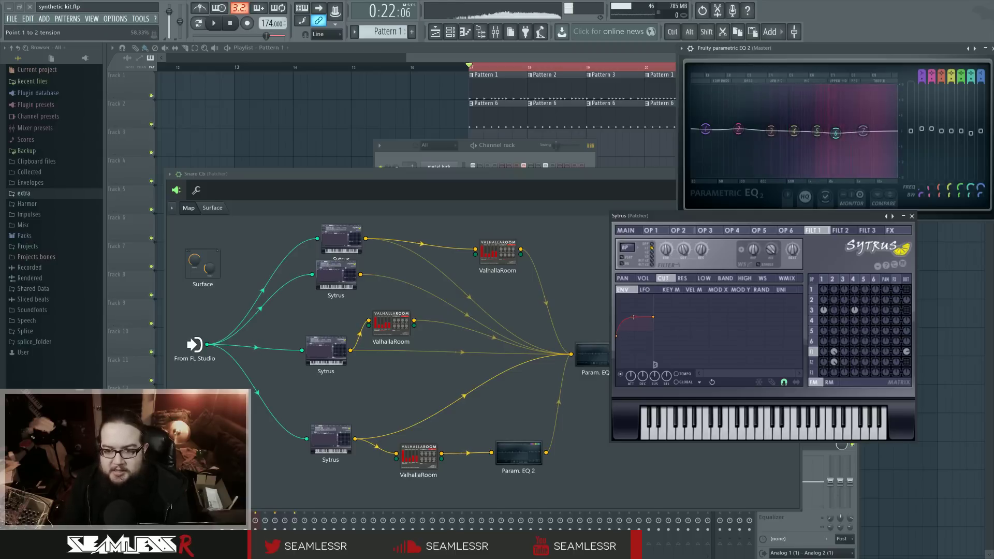
pyautogui.moveTo(634, 317)
pyautogui.mouseDown()
pyautogui.moveTo(634, 332)
pyautogui.moveTo(634, 317)
pyautogui.mouseUp()
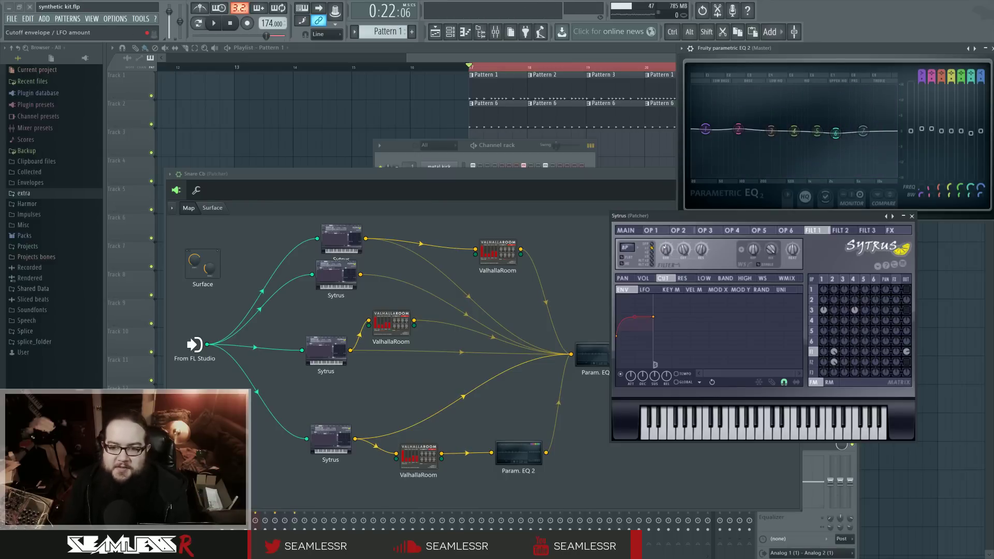
pyautogui.moveTo(683, 253)
pyautogui.mouseDown()
pyautogui.moveTo(682, 267)
pyautogui.moveTo(682, 257)
pyautogui.mouseUp()
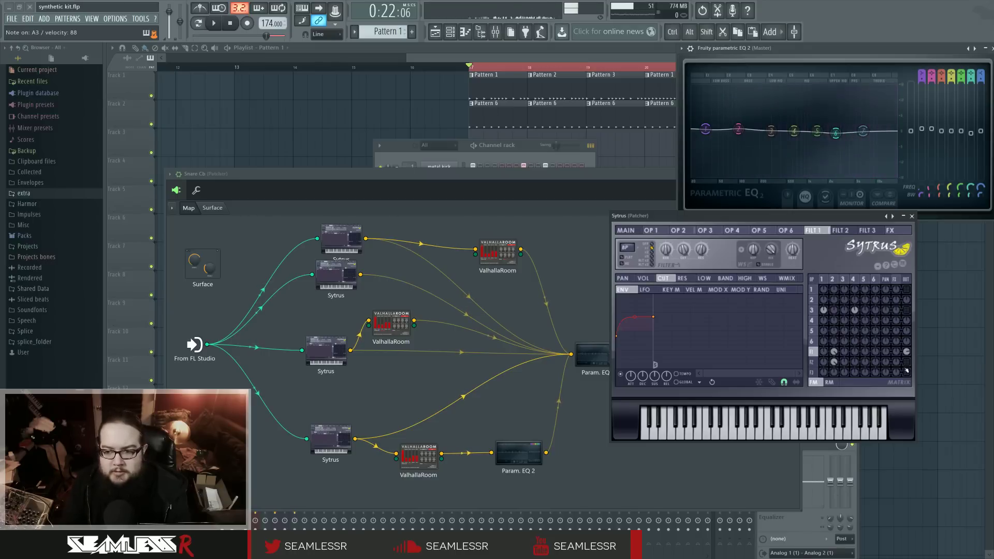
# Step: Turn filter 2's output level back up in the fourth Sytrus's matrix and close the window
pyautogui.moveTo(906, 362); pyautogui.dragTo(906, 350)
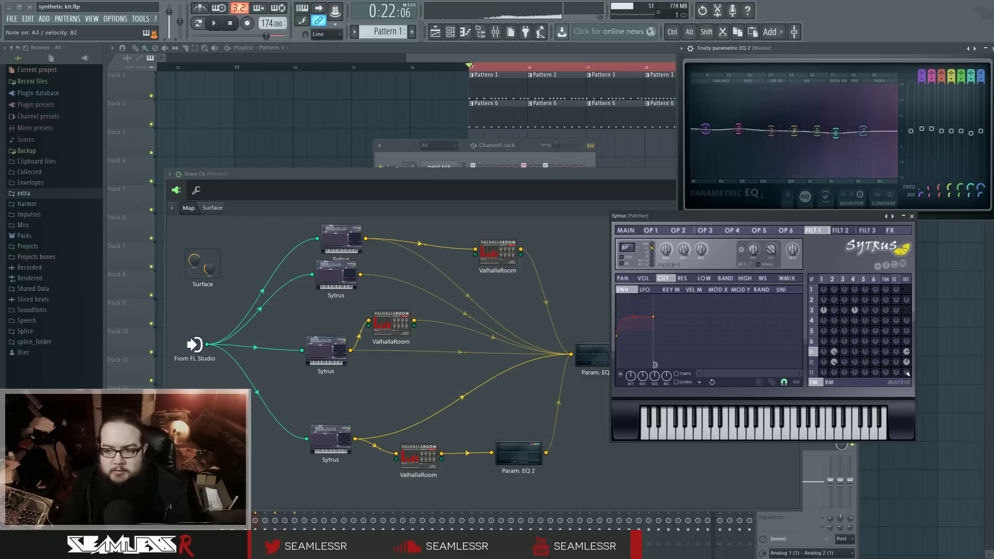
pyautogui.click(911, 216)
# Step: Unmute the upper three Sytrus layers and their reverbs into the central EQ, and switch the final output from direct to Maximus
pyautogui.click(465, 352)
pyautogui.click(489, 336)
pyautogui.click(469, 314)
pyautogui.click(468, 297)
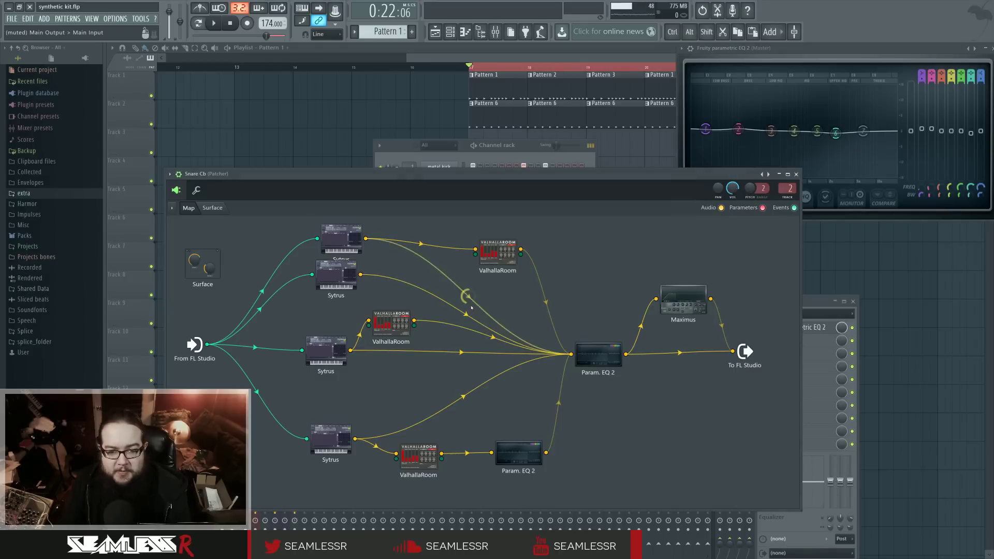
pyautogui.click(545, 301)
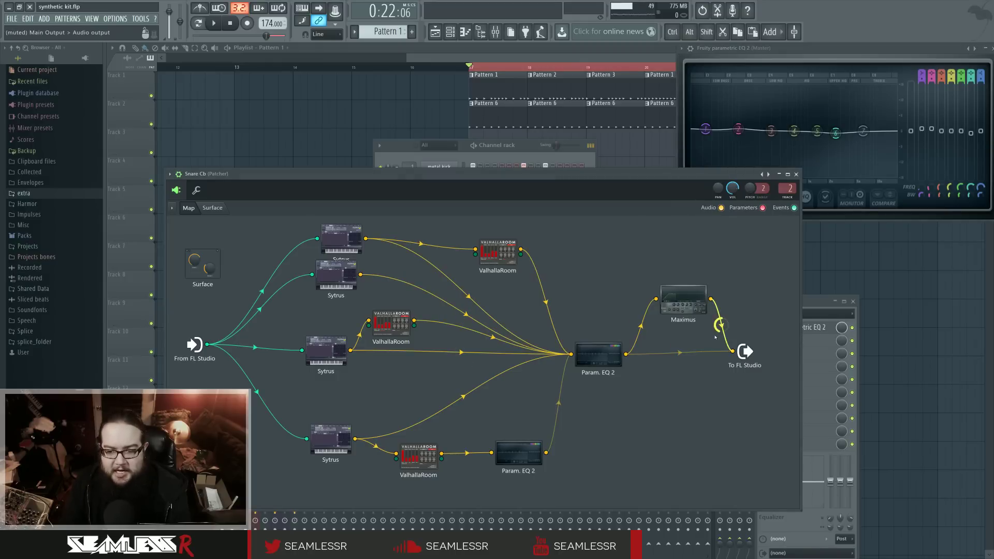
# Step: Open Maximus over the map's end, show its low band, and freeze the monitor display on a snare hit
pyautogui.click(678, 301)
pyautogui.moveTo(245, 118); pyautogui.dragTo(739, 235)
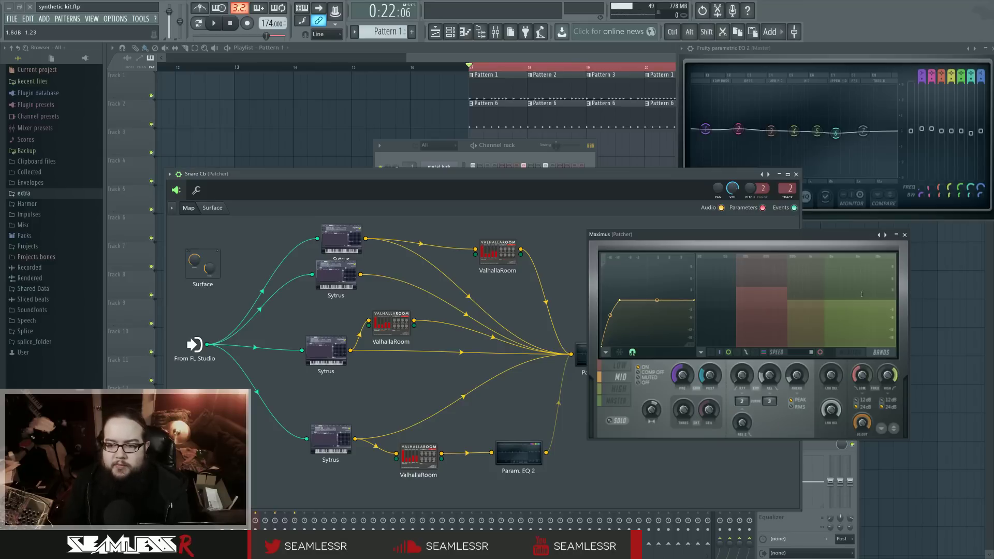
pyautogui.click(619, 365)
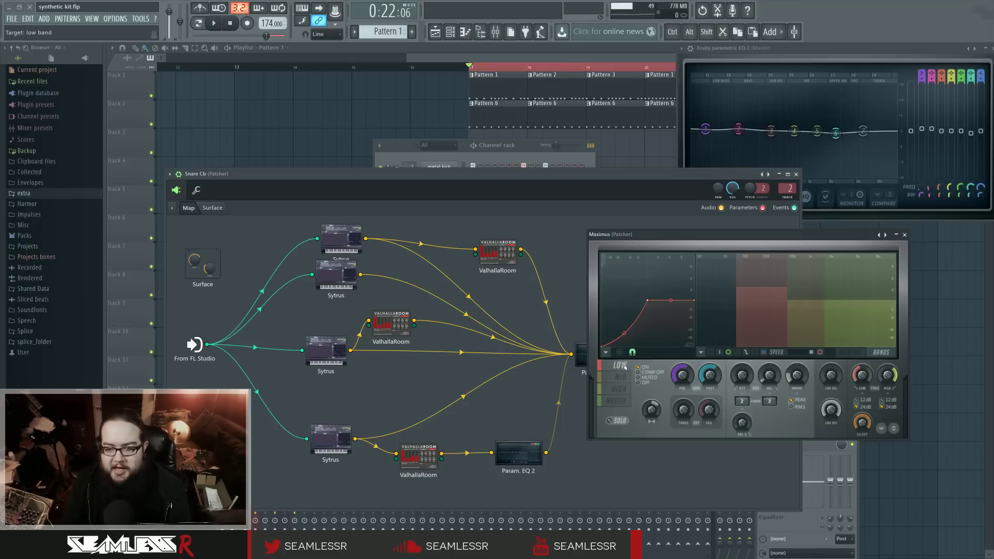
pyautogui.click(846, 352)
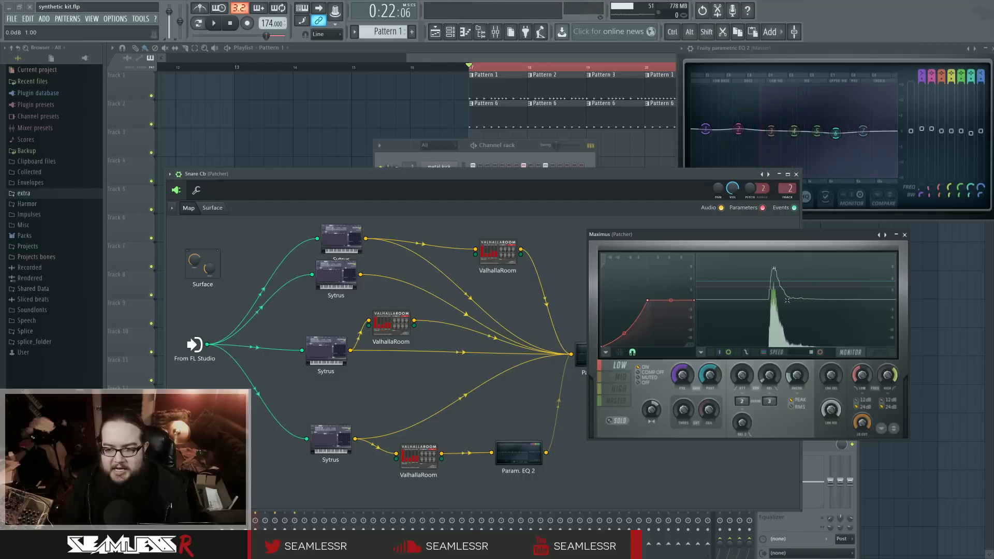
pyautogui.click(770, 306)
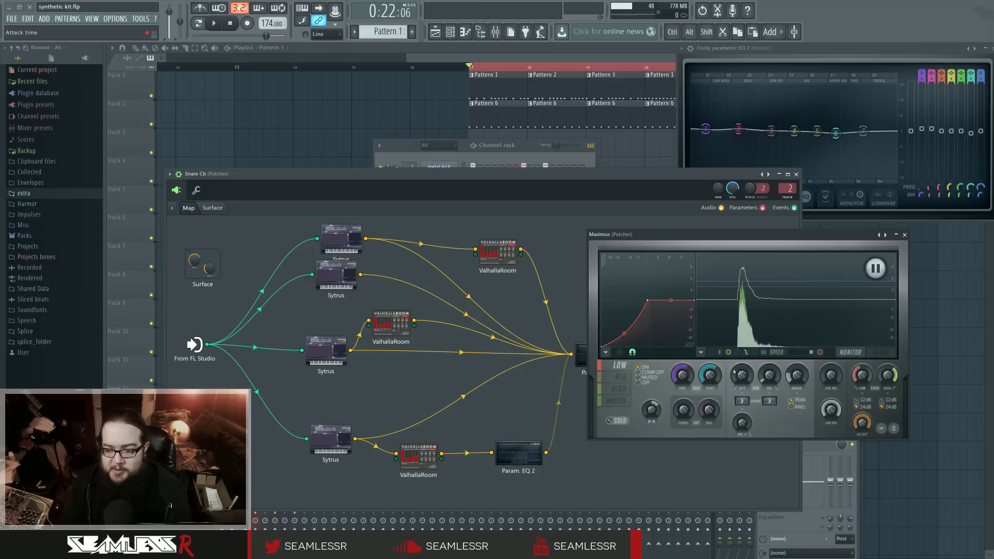
# Step: Compare the compression curves and frozen waveforms of Maximus's master, low, high and mid bands, ending on the master
pyautogui.click(616, 400)
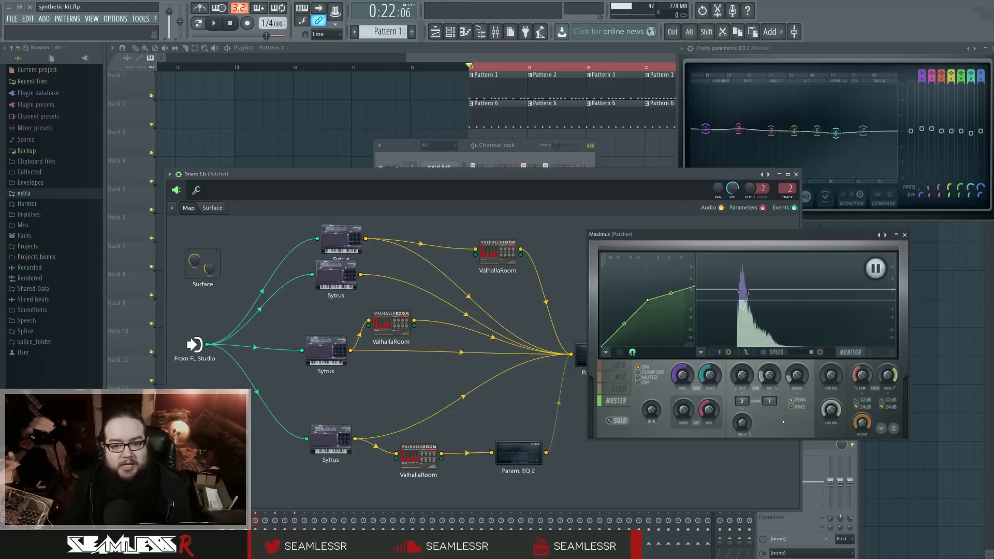
pyautogui.click(619, 364)
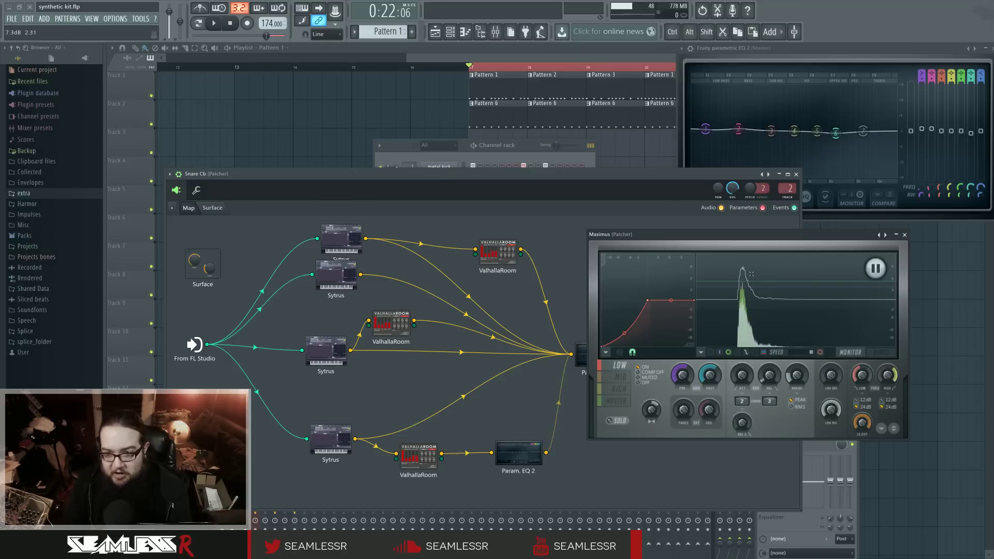
pyautogui.click(619, 388)
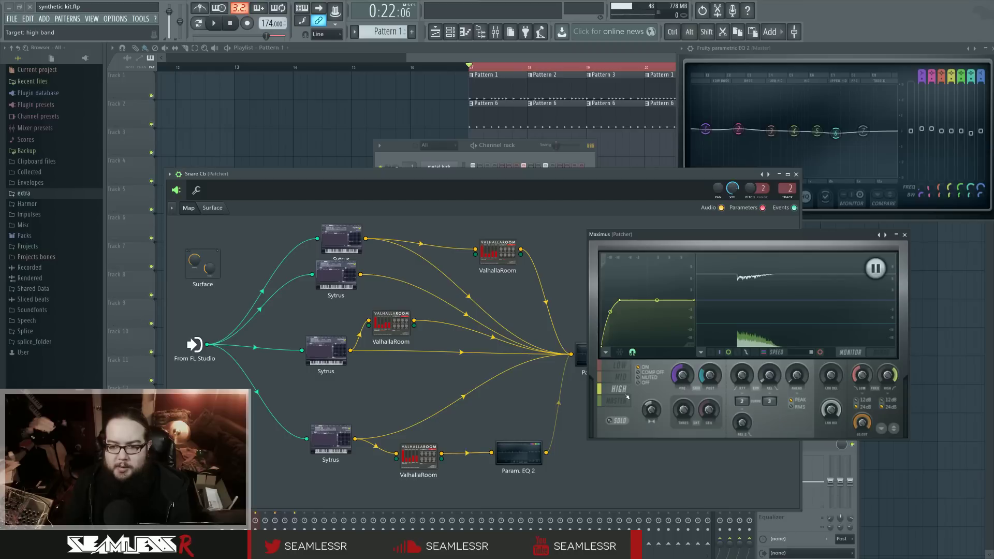
pyautogui.click(623, 379)
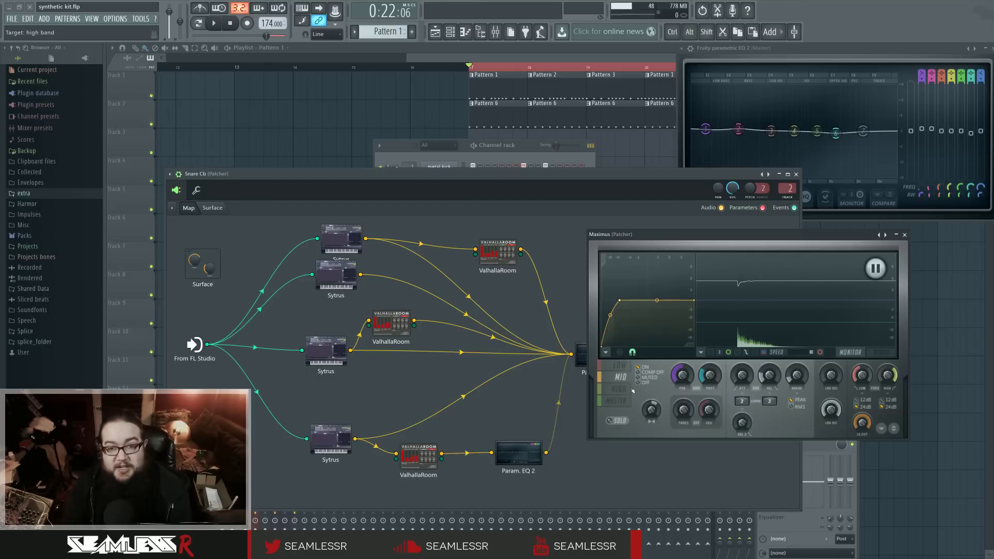
pyautogui.click(629, 399)
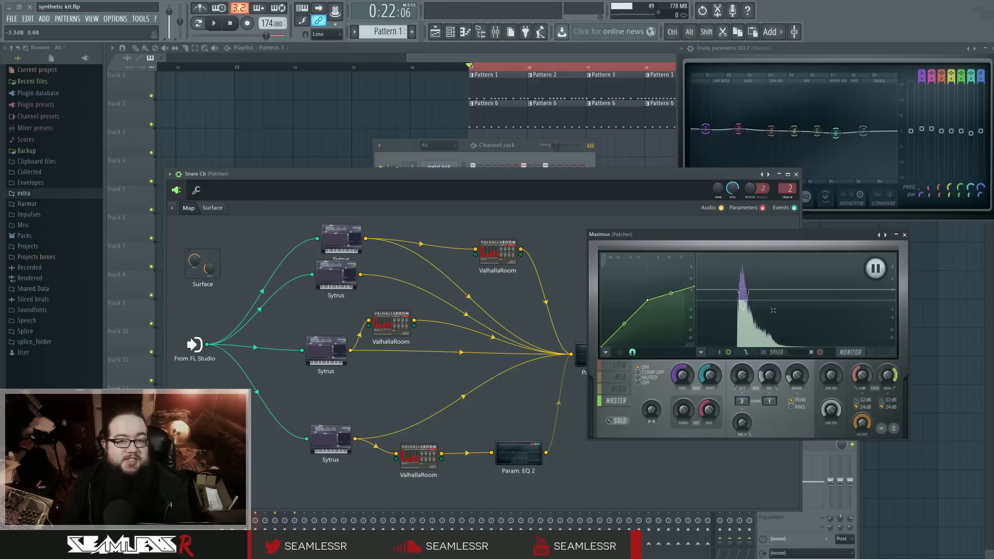
# Step: Resume the Maximus monitor for new snare hits, freeze it again, and unmute the lower Param. EQ 2's connection to the central EQ
pyautogui.click(772, 311)
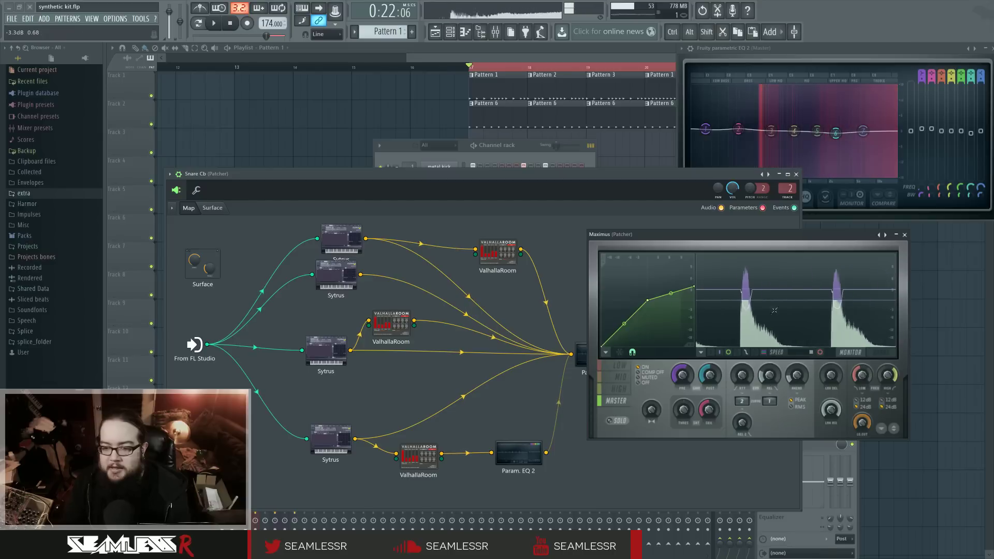
pyautogui.click(804, 326)
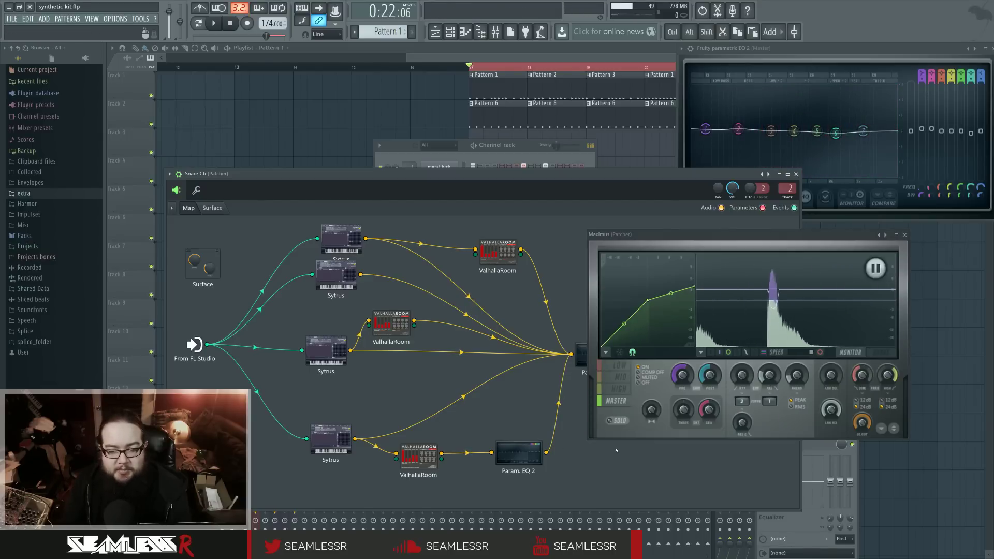
# Step: Compare the stereo separation and compression curves of Maximus's mid, low, high and master bands, and close Maximus
pyautogui.click(632, 369)
pyautogui.click(632, 383)
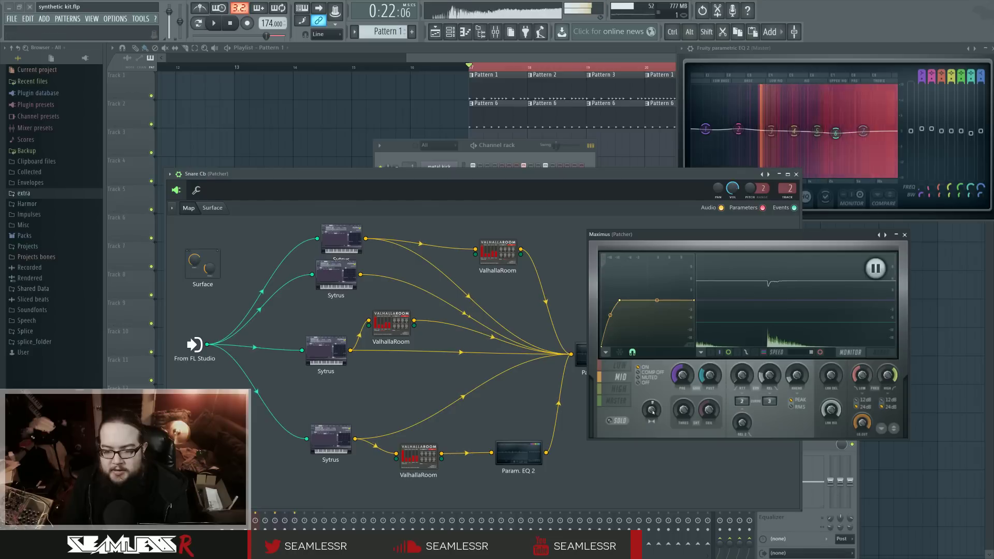
pyautogui.click(628, 367)
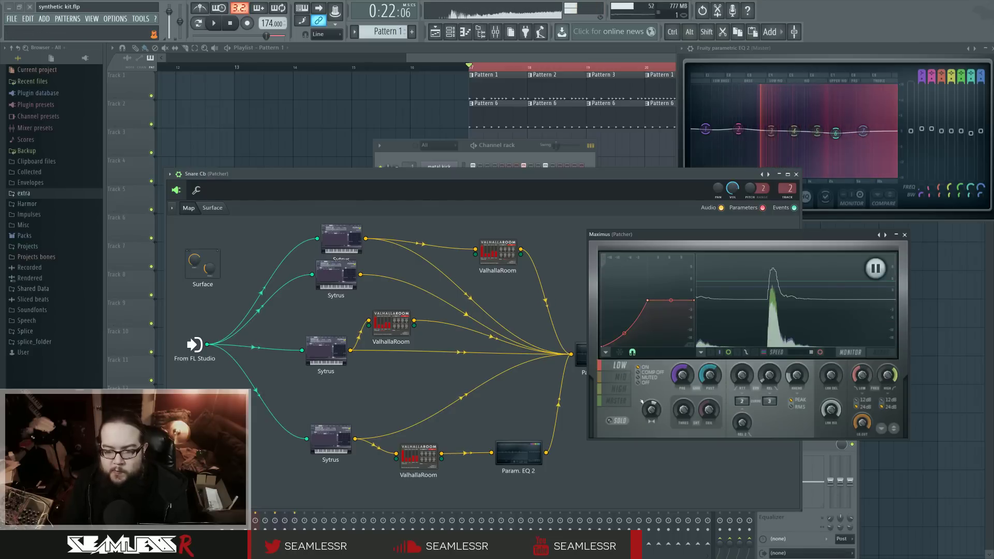
pyautogui.click(619, 389)
pyautogui.moveTo(651, 410); pyautogui.dragTo(651, 427)
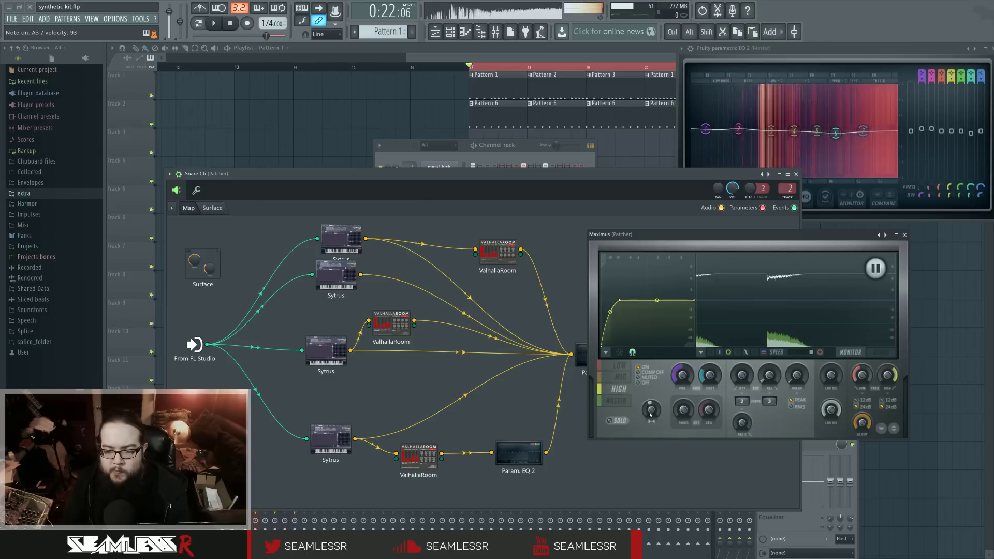
pyautogui.click(617, 401)
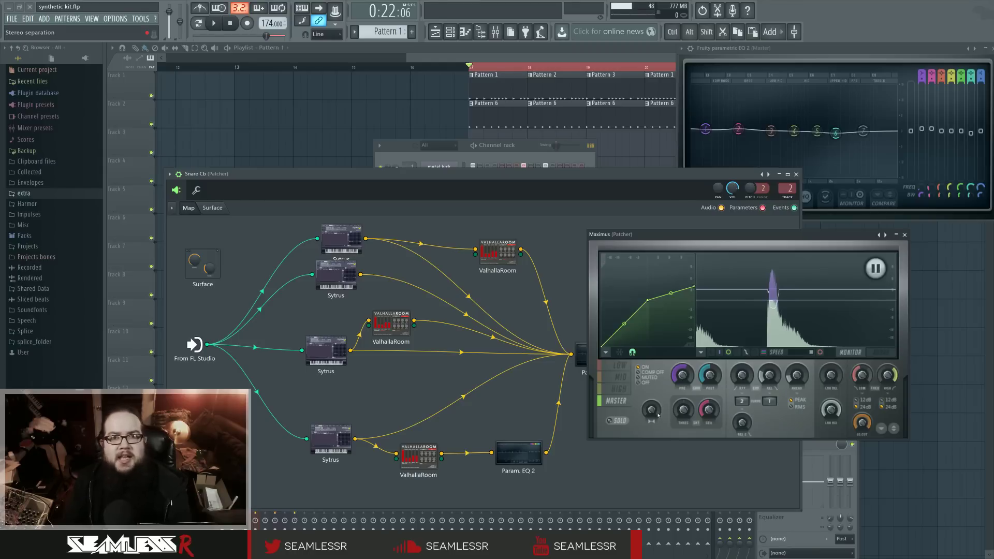
pyautogui.click(904, 234)
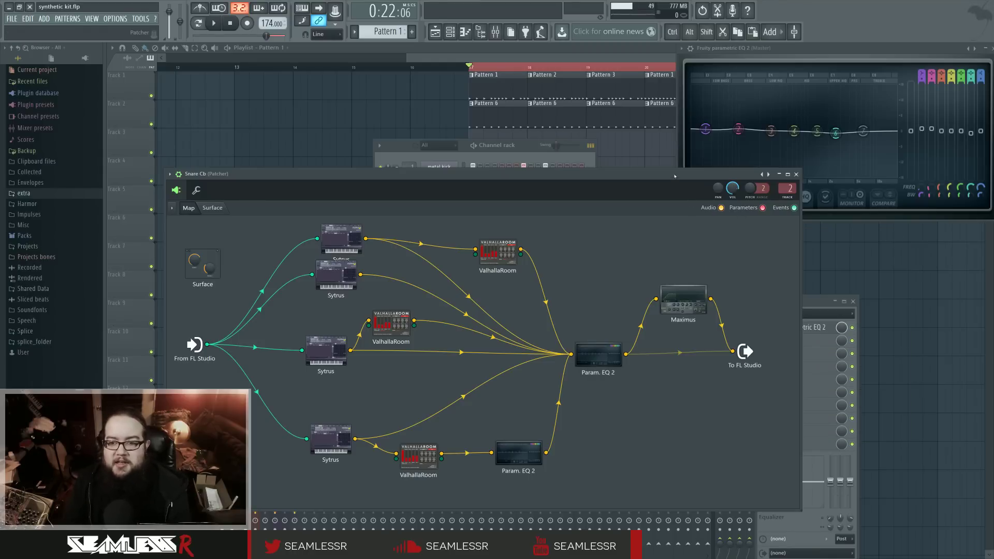
pyautogui.moveTo(674, 176); pyautogui.dragTo(742, 180)
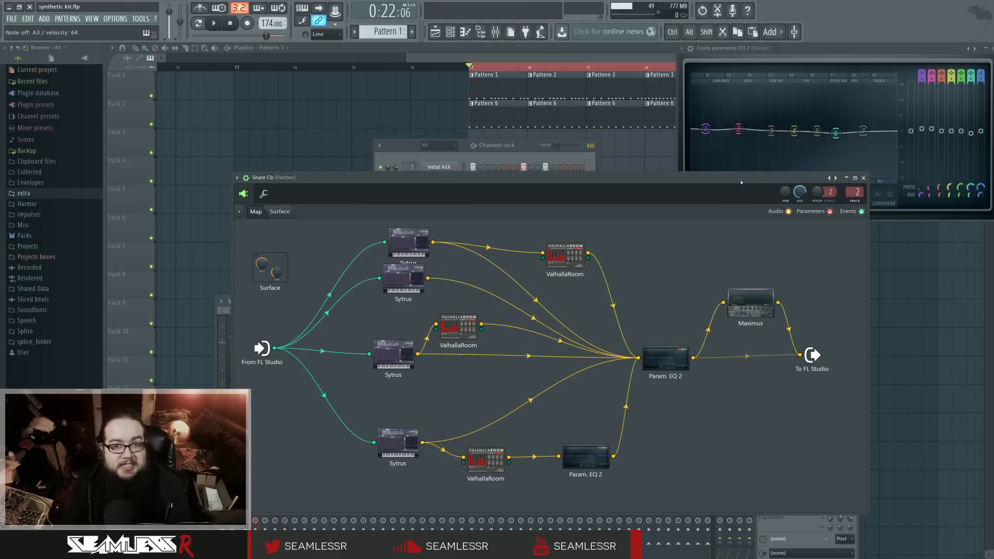
pyautogui.moveTo(741, 181)
pyautogui.mouseDown()
pyautogui.moveTo(759, 182)
pyautogui.moveTo(739, 178)
pyautogui.mouseUp()
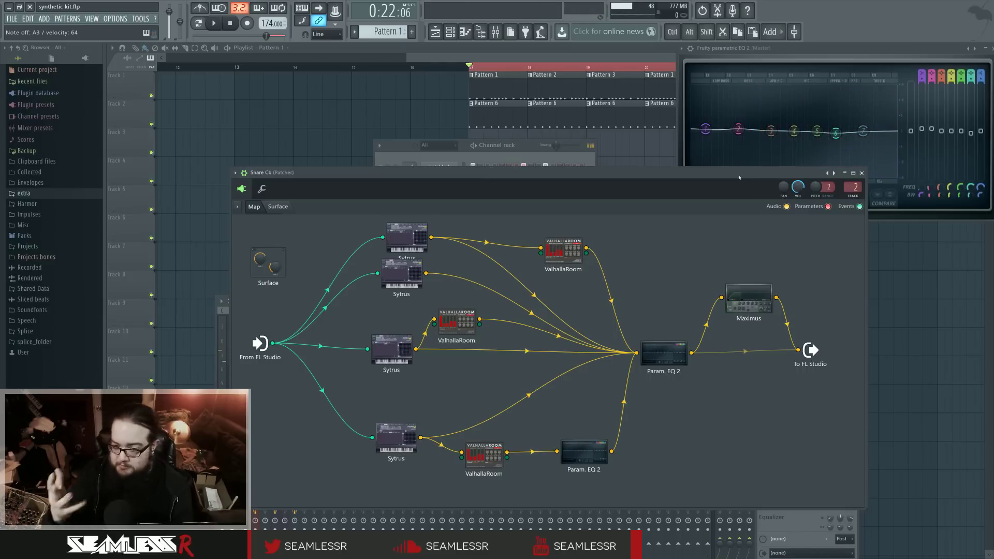
pyautogui.moveTo(739, 177); pyautogui.dragTo(753, 181)
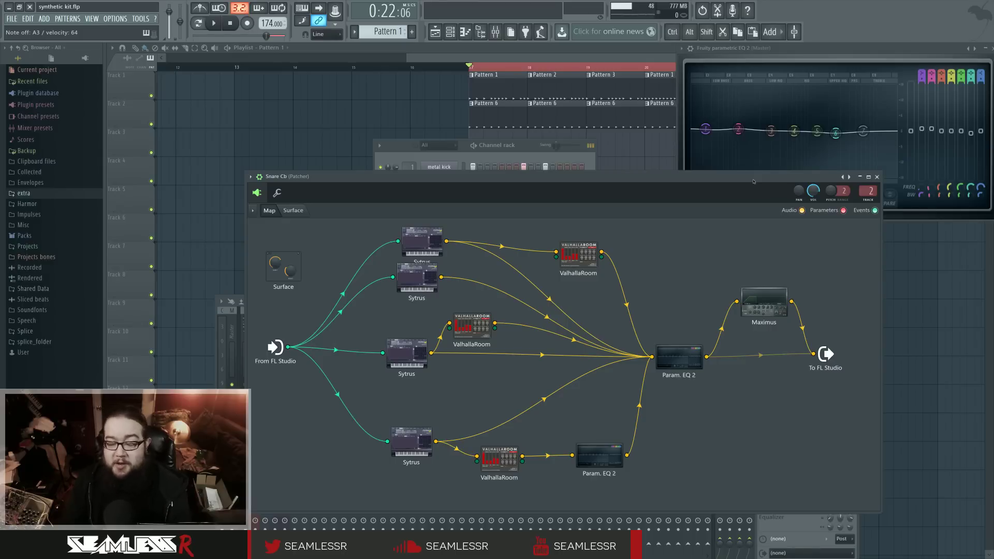
pyautogui.moveTo(753, 181); pyautogui.dragTo(765, 185)
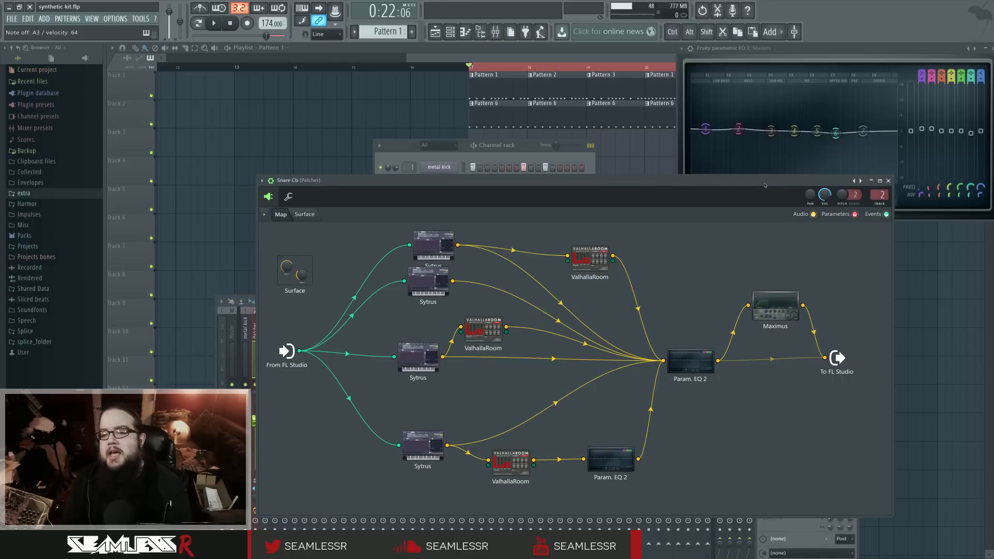
pyautogui.moveTo(764, 185); pyautogui.dragTo(764, 187)
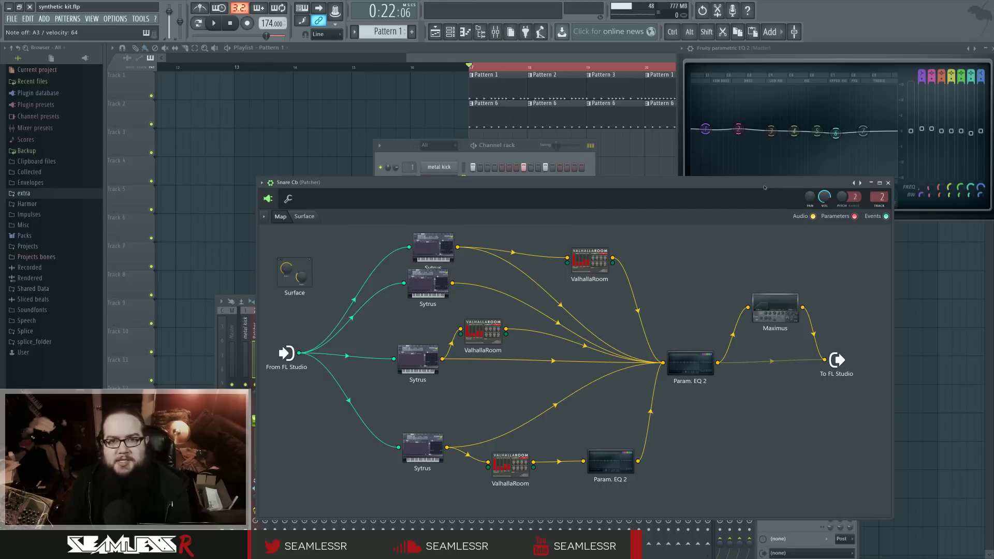